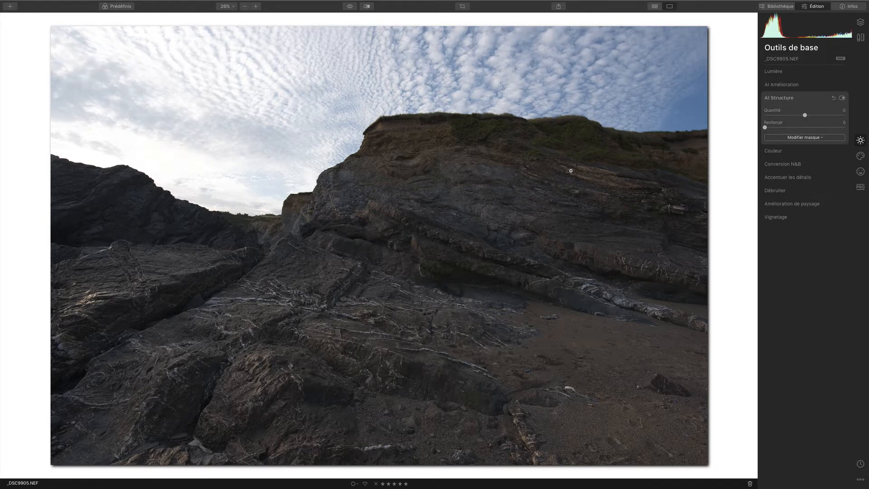
# - Enable automatic distortion correction, chromatic aberration removal and fringe removal in the photo's lens and geometry corrections
pyautogui.click(860, 37)
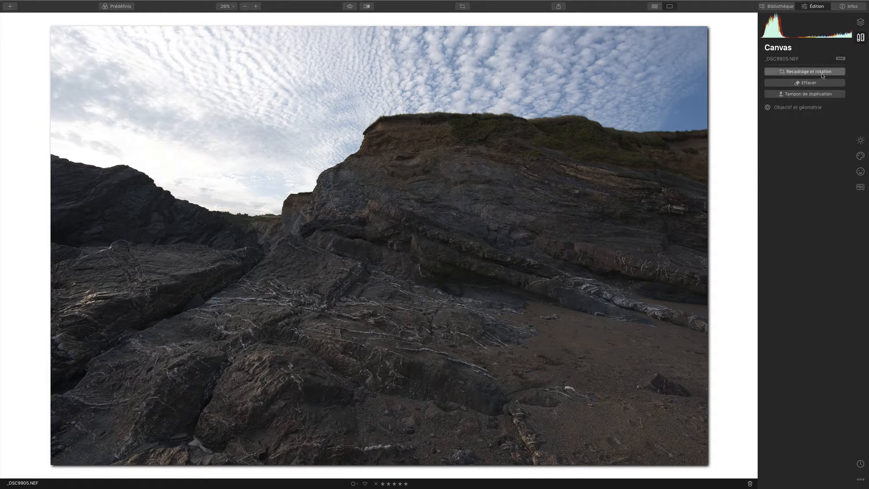
pyautogui.click(794, 107)
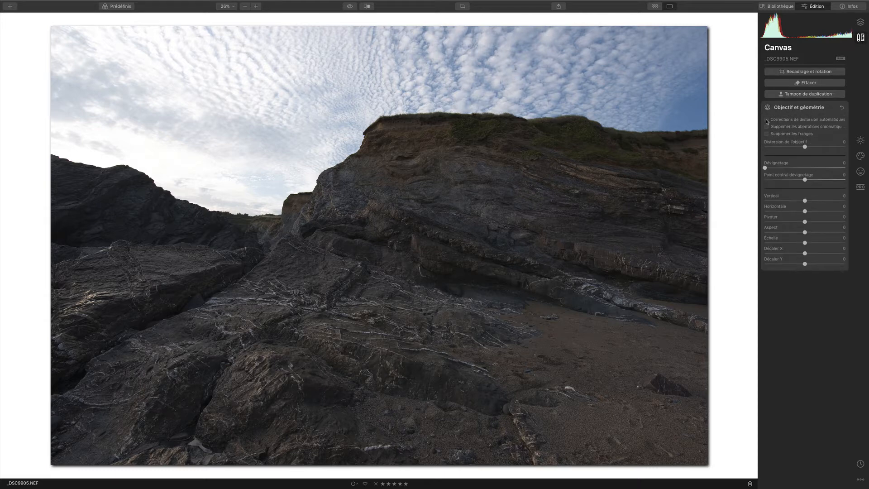
pyautogui.click(767, 119)
pyautogui.click(767, 127)
pyautogui.click(766, 134)
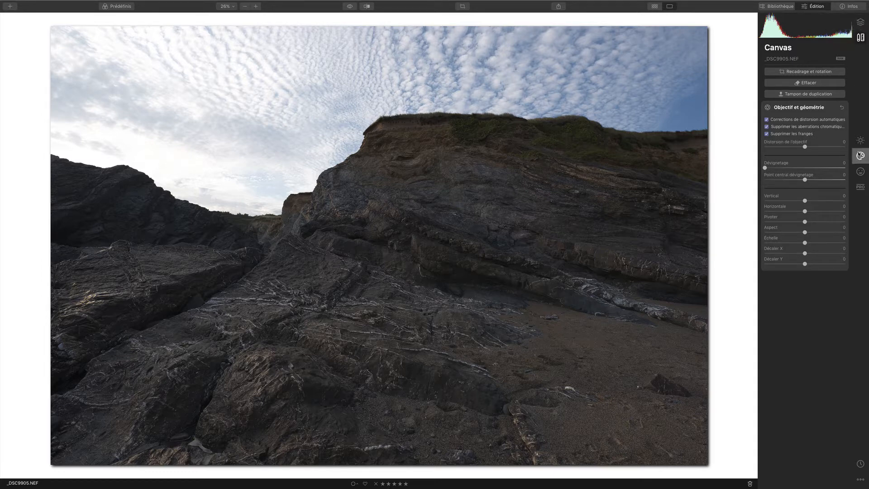
# - Raise AI Accent to 54 in the AI enhancement settings of the photo
pyautogui.click(860, 140)
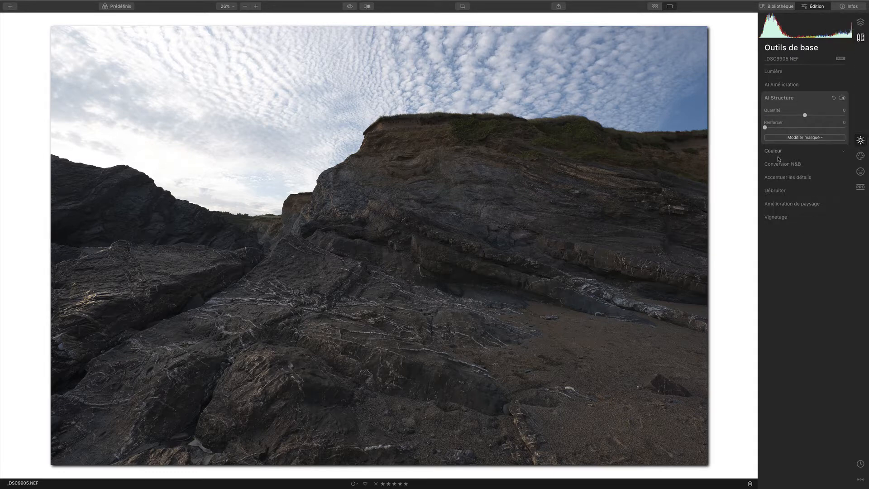
pyautogui.click(787, 87)
pyautogui.moveTo(765, 102); pyautogui.dragTo(811, 102)
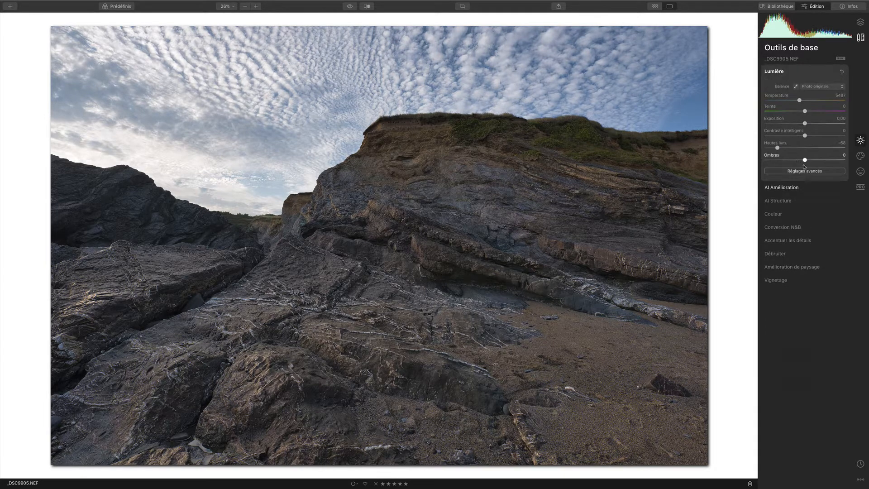
# - Set the photo's profile to Camera Flat in the advanced light settings
pyautogui.click(804, 171)
pyautogui.click(812, 182)
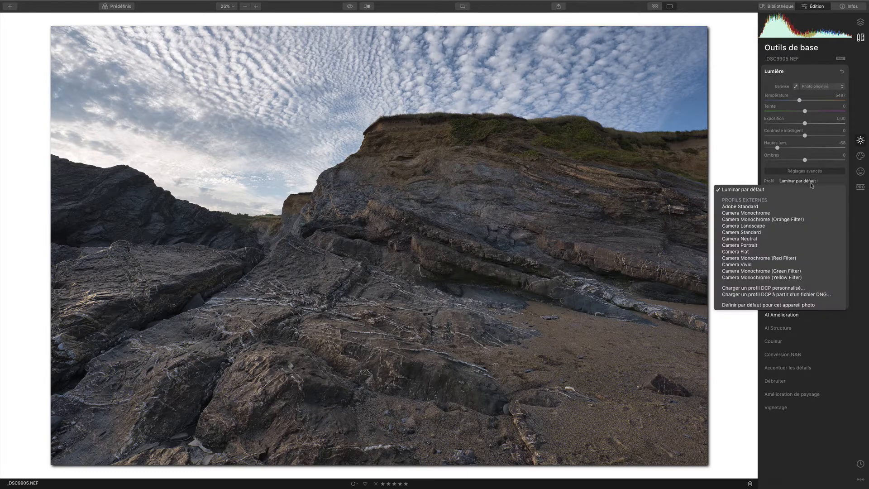
pyautogui.click(763, 251)
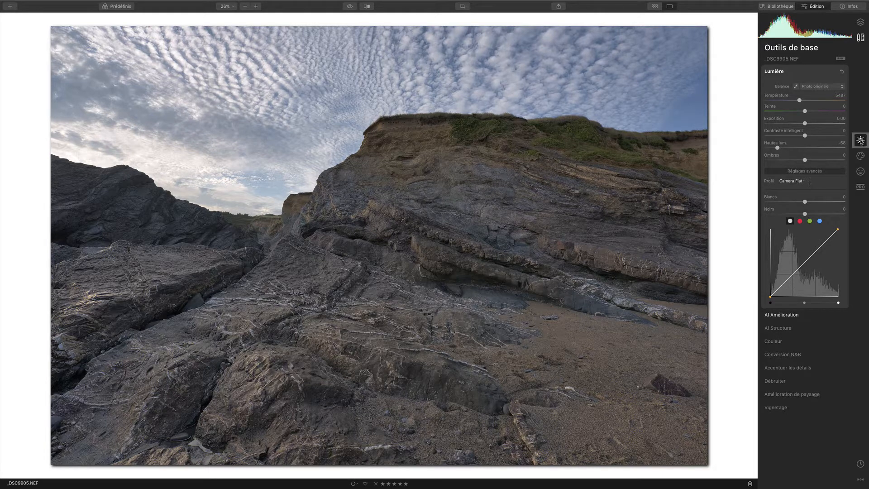
# - Try the AI Structure amount at 100 and bring it back to 51
pyautogui.click(792, 315)
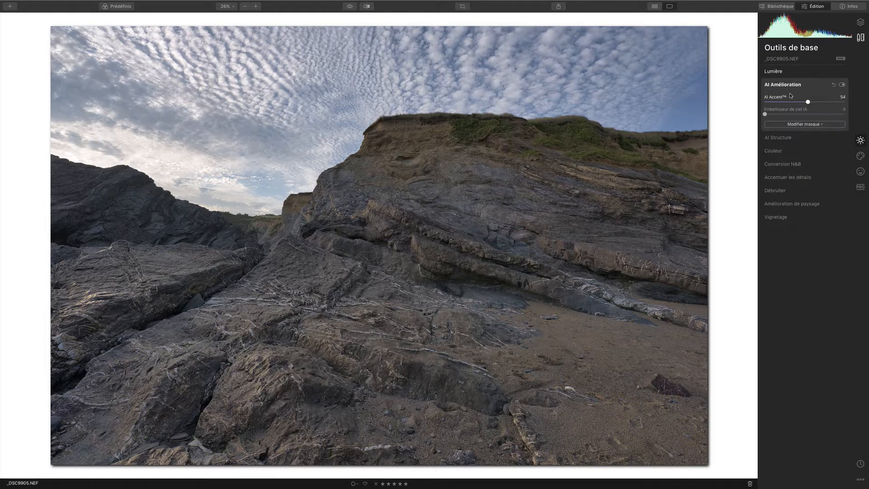
pyautogui.click(784, 138)
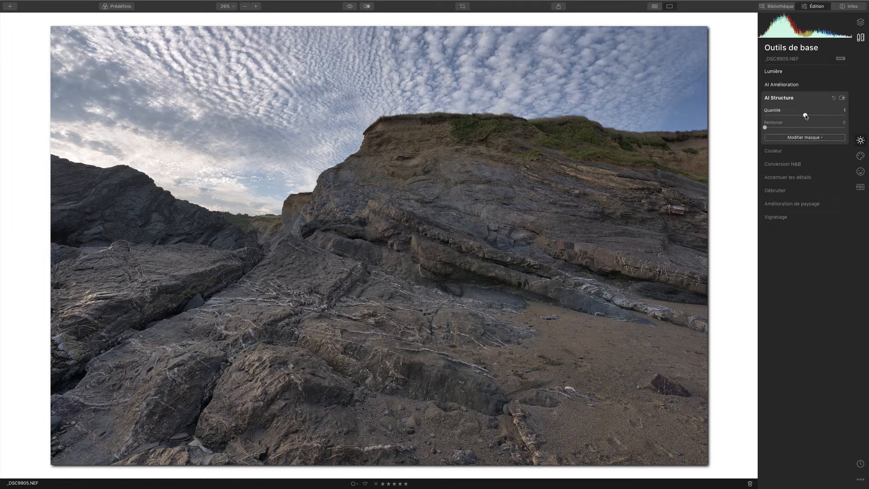
pyautogui.moveTo(804, 115); pyautogui.dragTo(845, 115)
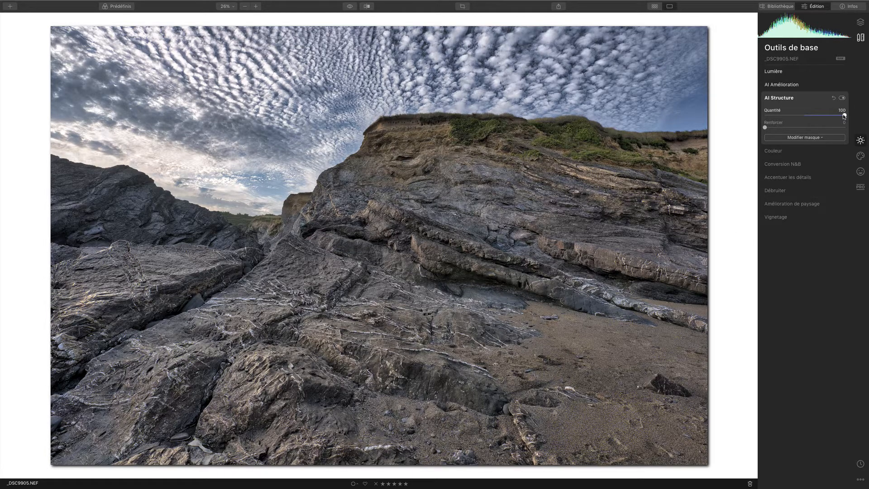
pyautogui.moveTo(845, 115); pyautogui.dragTo(823, 118)
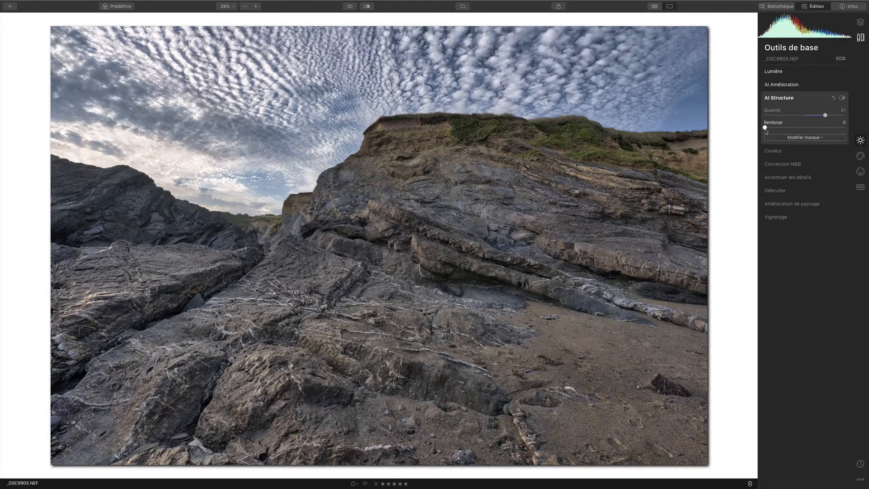
# - Try an AI Structure boost of 89, compare the effect off and on, and reduce the boost to 13
pyautogui.moveTo(765, 128); pyautogui.dragTo(829, 128)
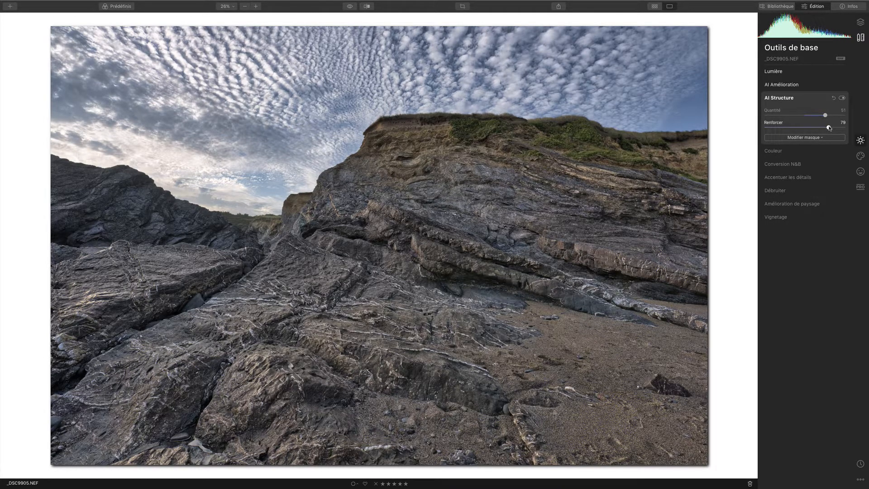
pyautogui.moveTo(830, 129); pyautogui.dragTo(838, 128)
pyautogui.click(842, 98)
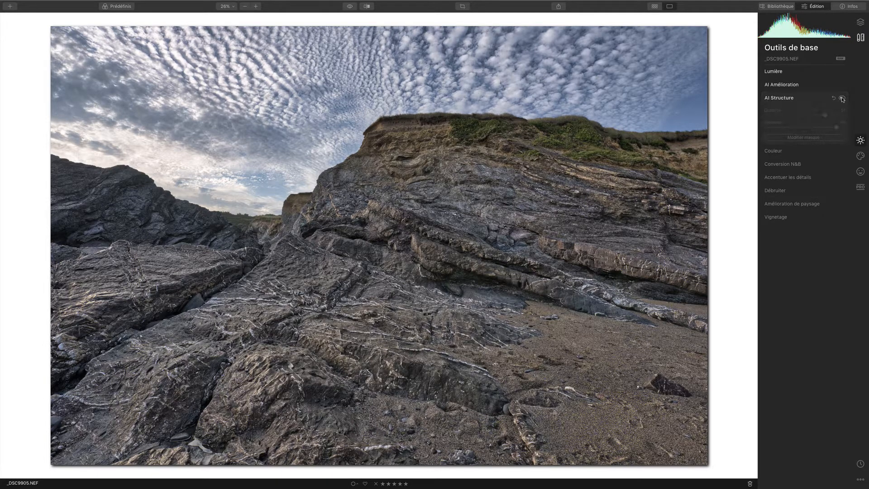
pyautogui.click(841, 98)
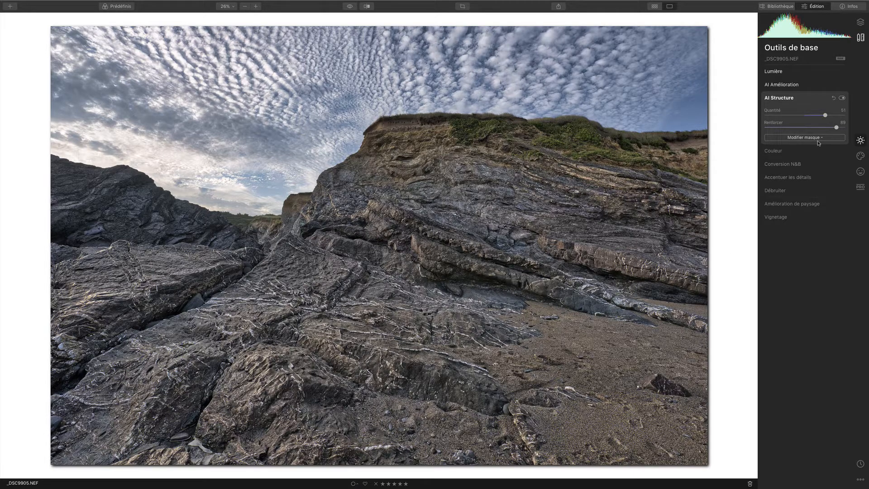
pyautogui.moveTo(836, 129); pyautogui.dragTo(775, 128)
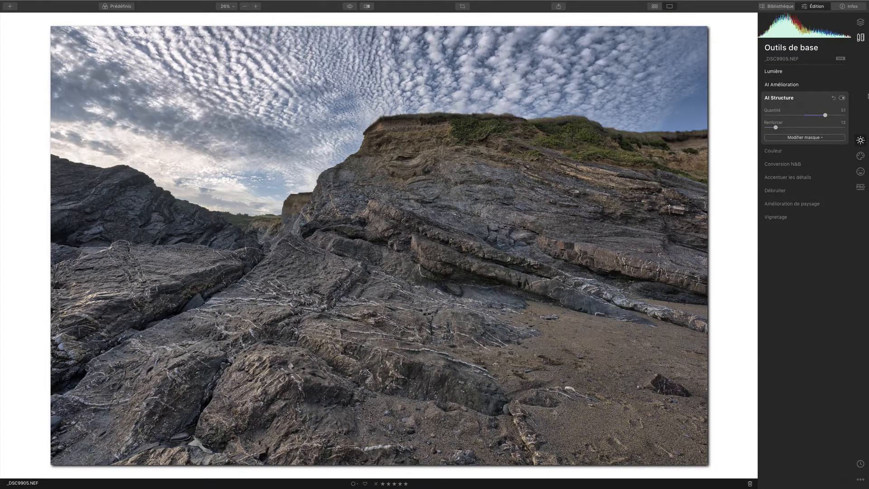
# - Compare the photo with its original and try lower AI Structure amounts as well as 62
pyautogui.click(349, 6)
pyautogui.click(349, 7)
pyautogui.moveTo(825, 116); pyautogui.dragTo(771, 116)
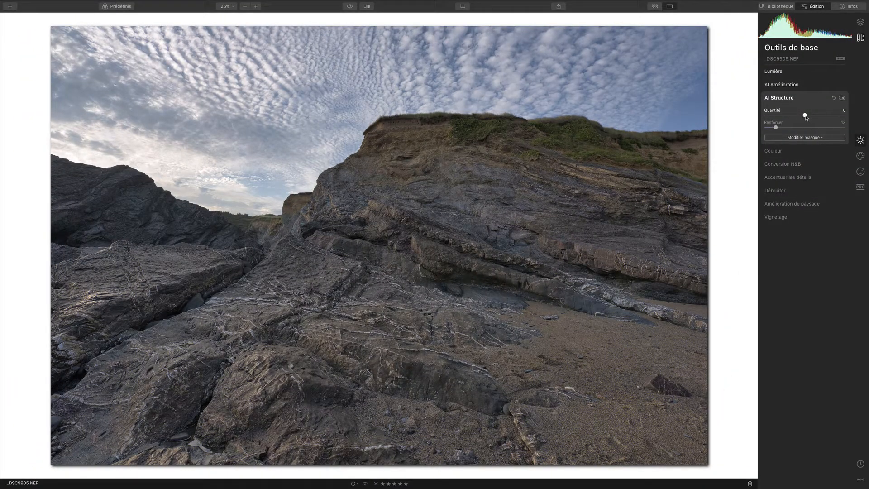
pyautogui.moveTo(812, 115); pyautogui.dragTo(831, 116)
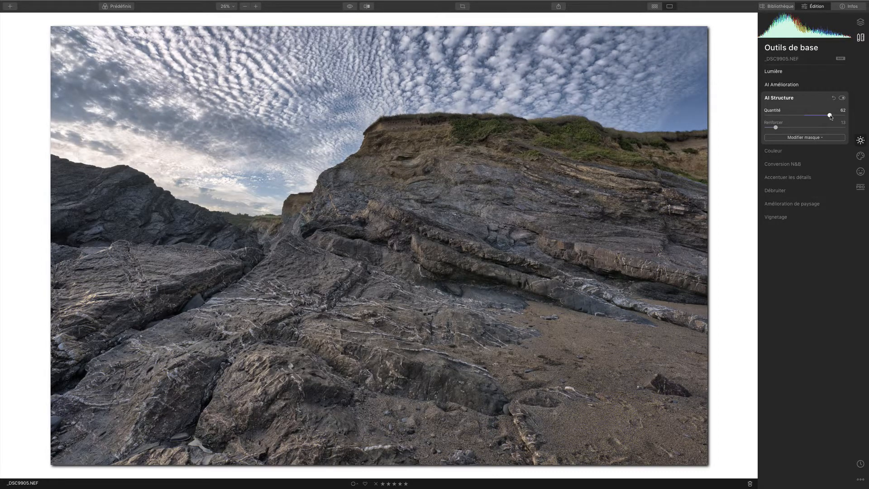
# - Reset both the AI Structure amount and AI Accent to 0
pyautogui.doubleClick(829, 115)
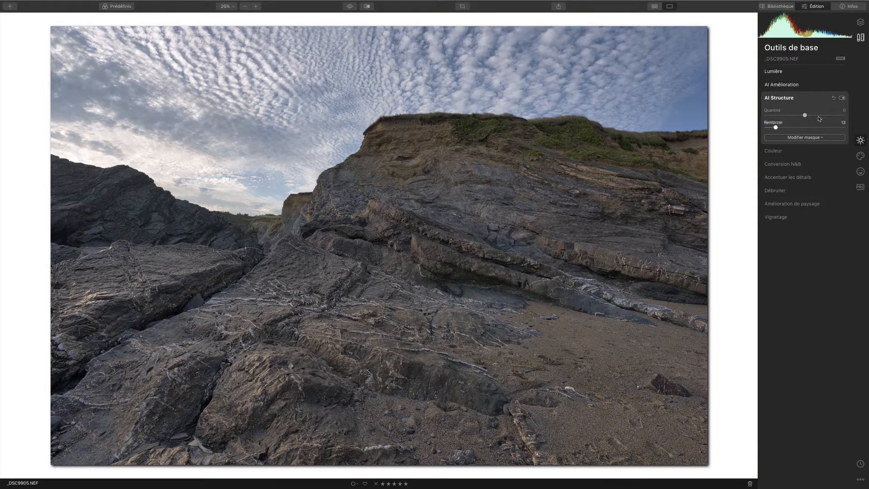
pyautogui.click(792, 85)
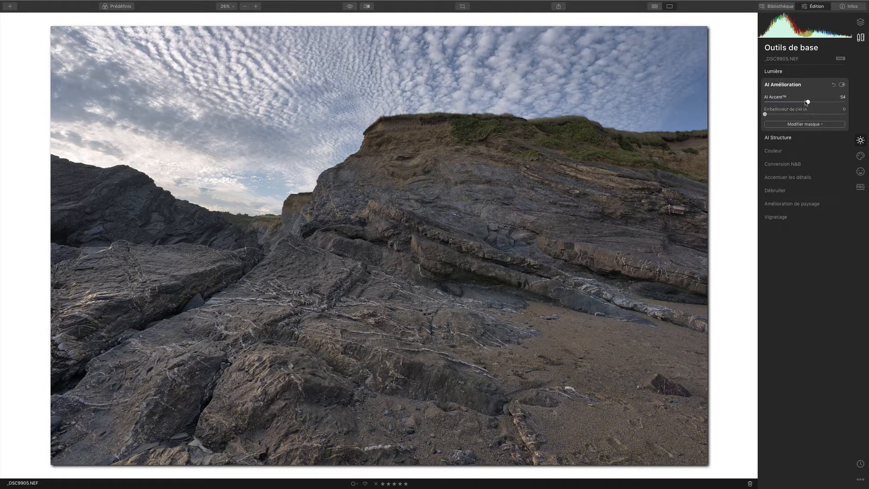
pyautogui.doubleClick(806, 100)
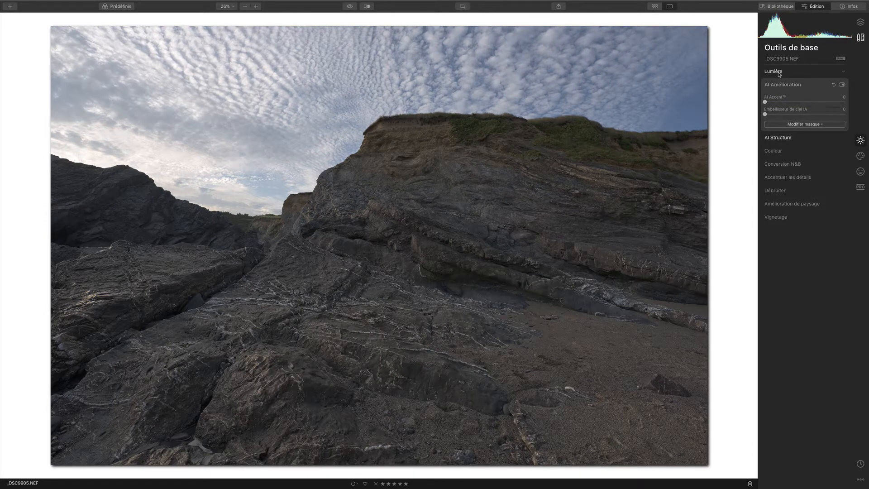
# - Set the photo's highlights and shadows to -100 and lower its exposure until the rocks turn nearly black
pyautogui.click(780, 73)
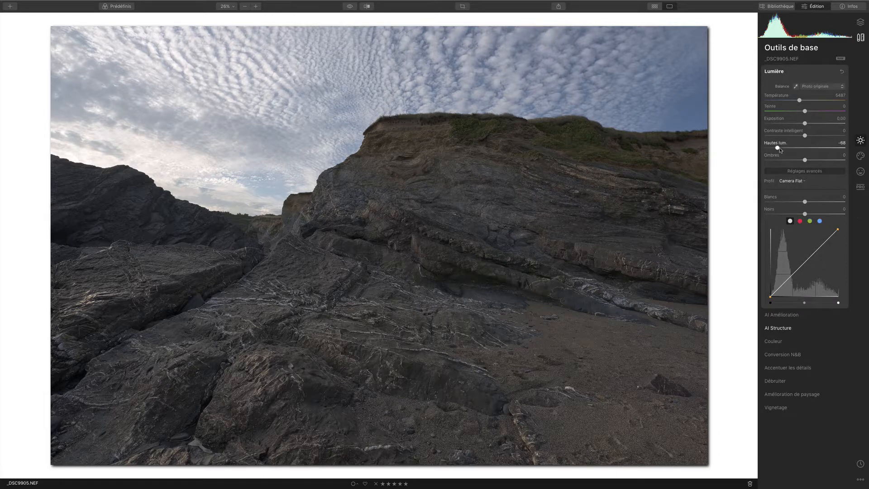
pyautogui.moveTo(777, 148); pyautogui.dragTo(741, 149)
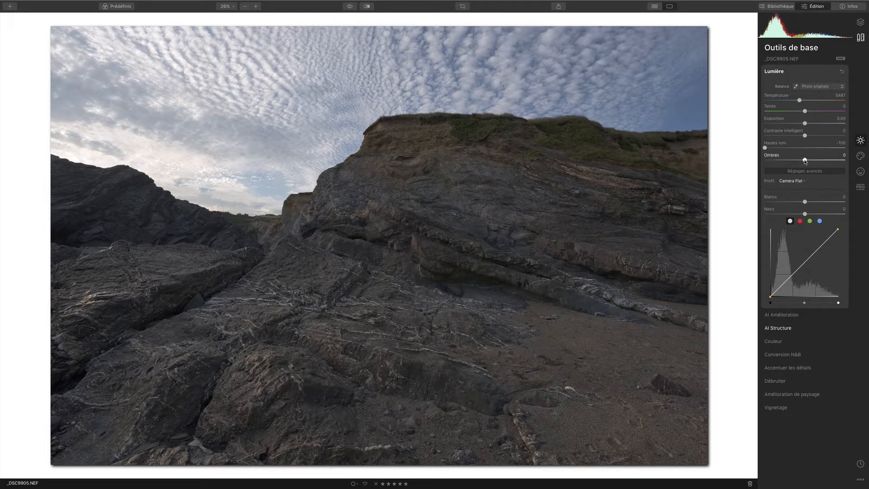
pyautogui.moveTo(804, 159); pyautogui.dragTo(750, 163)
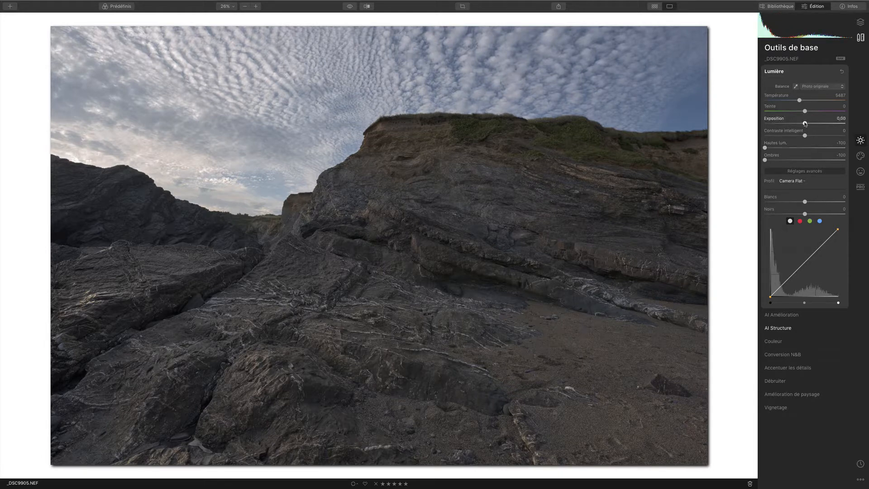
pyautogui.moveTo(805, 123); pyautogui.dragTo(784, 124)
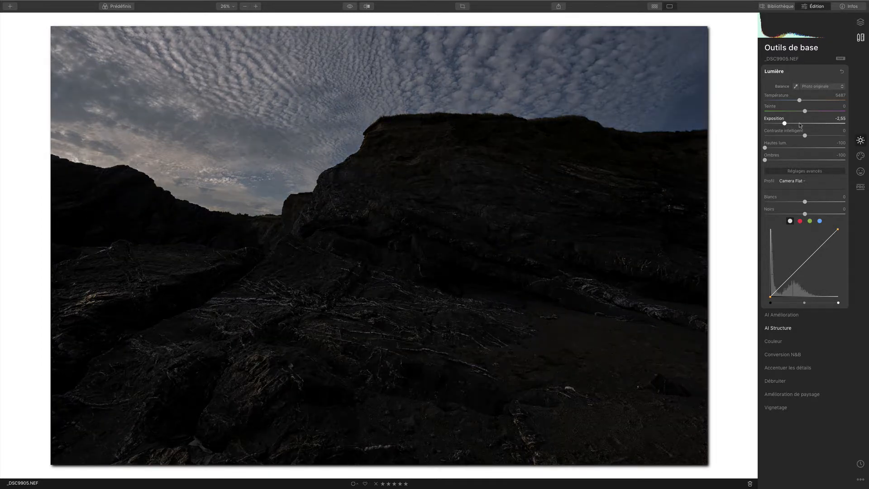
pyautogui.moveTo(784, 123); pyautogui.dragTo(793, 123)
# - Add a new adjustment layer above the photo
pyautogui.click(860, 22)
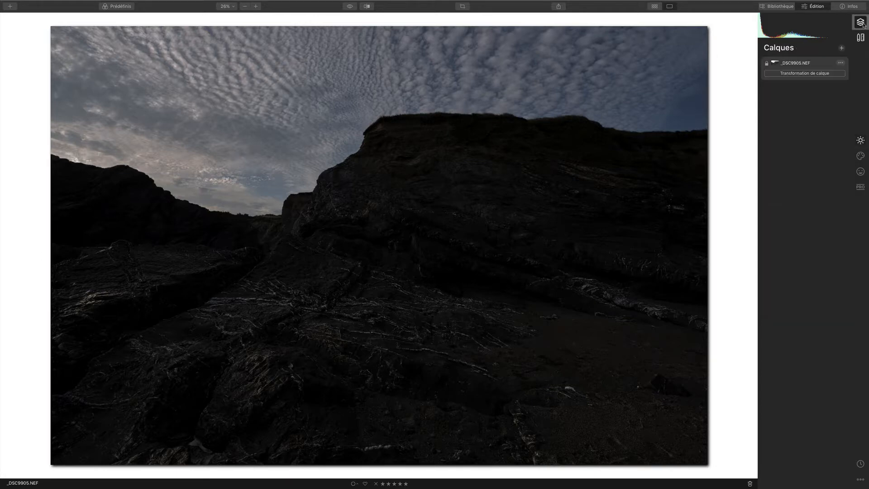
pyautogui.click(841, 49)
pyautogui.click(801, 58)
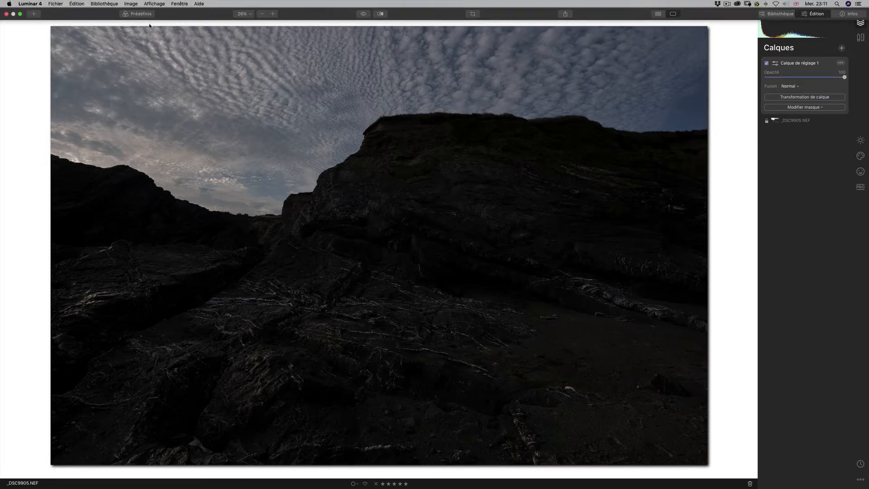
# - Apply the EddyK-SH08 preset from the Luminosity collection to the adjustment layer
pyautogui.click(144, 17)
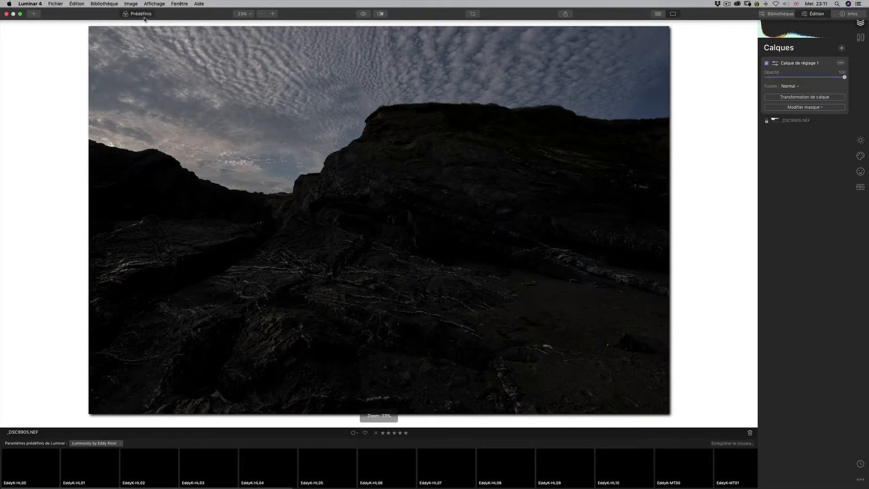
pyautogui.click(93, 444)
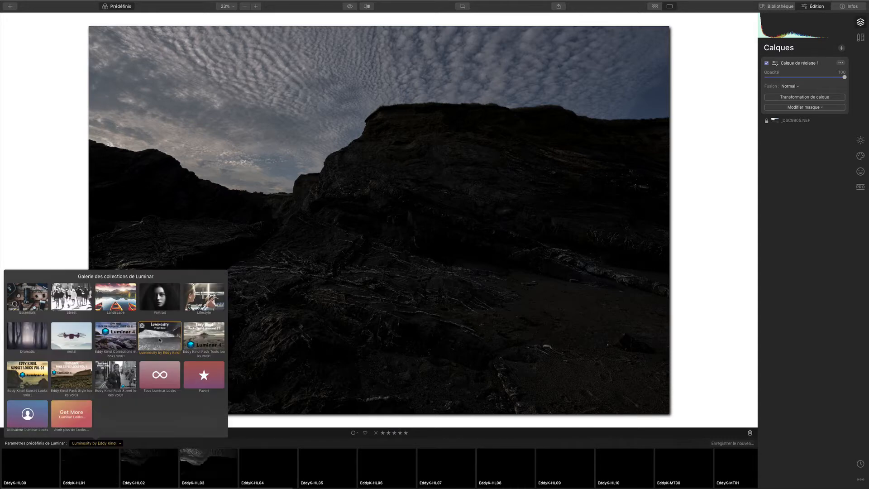
pyautogui.click(107, 443)
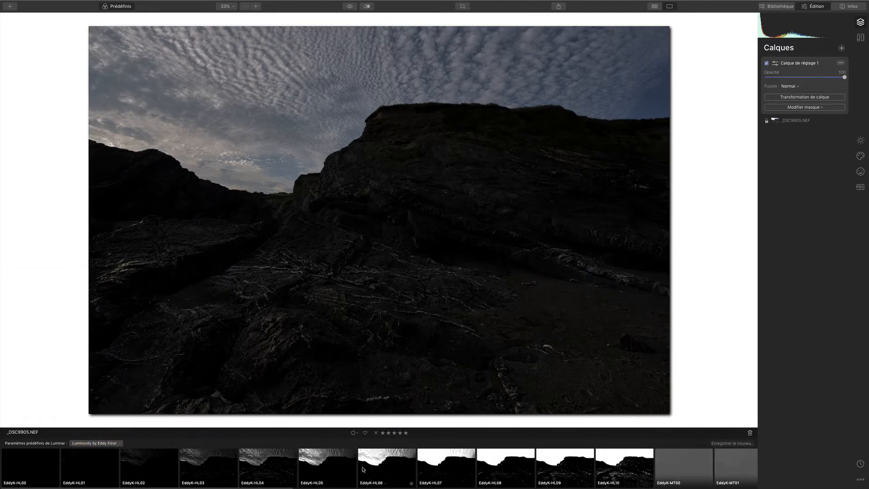
pyautogui.hscroll(10, 517, 463)
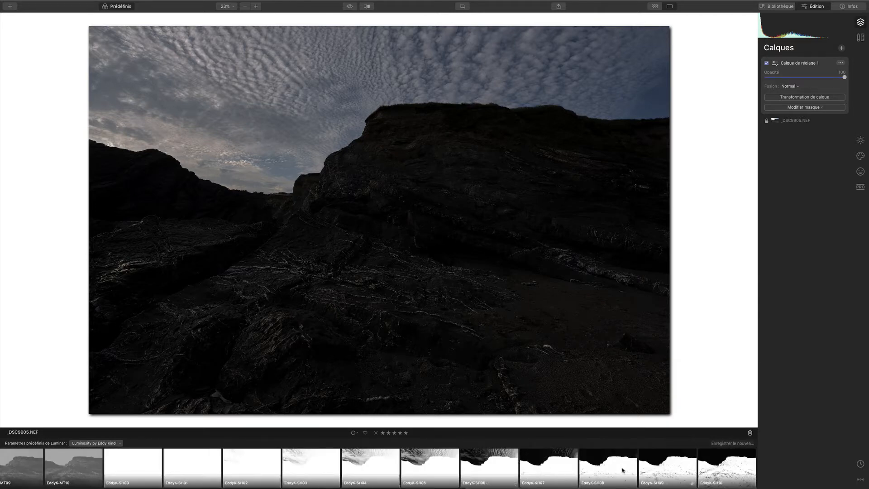
pyautogui.click(608, 468)
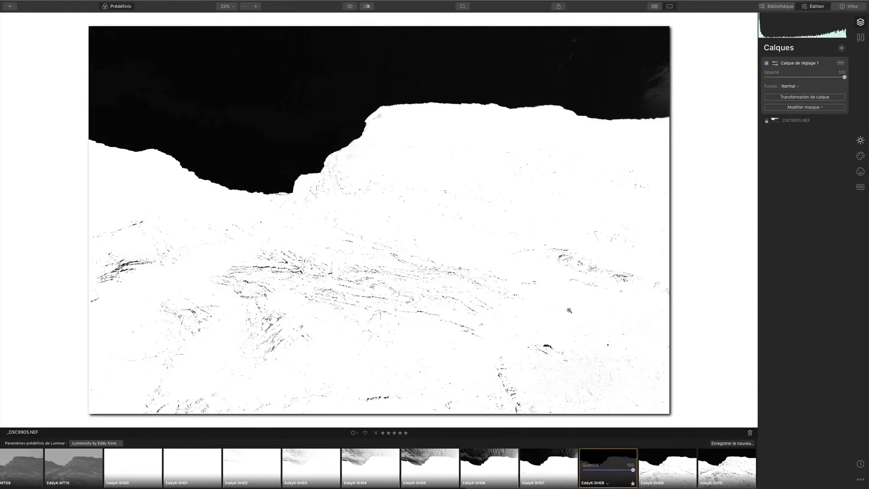
# - Give the adjustment layer a luminosity mask and copy that mask
pyautogui.click(824, 108)
pyautogui.click(812, 140)
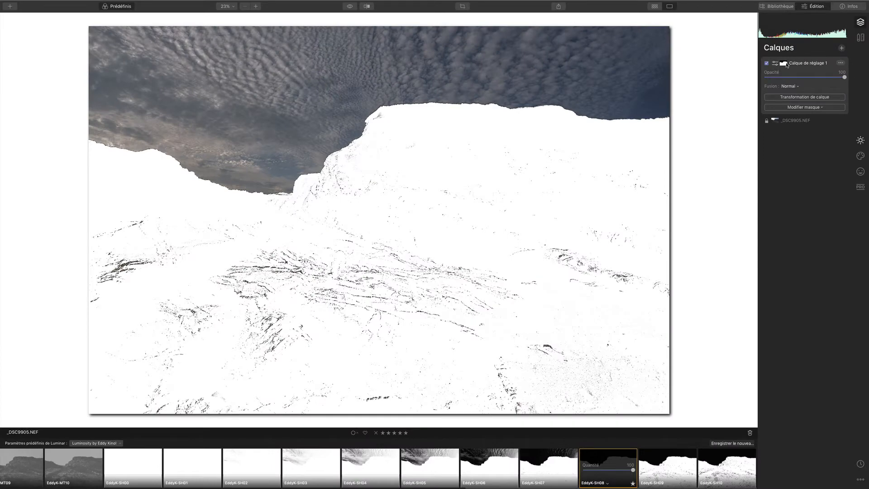
pyautogui.rightClick(786, 65)
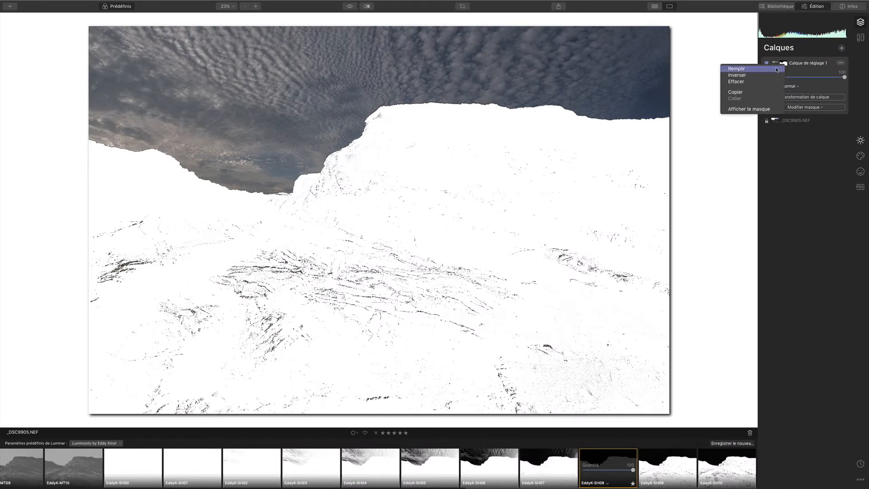
pyautogui.click(766, 91)
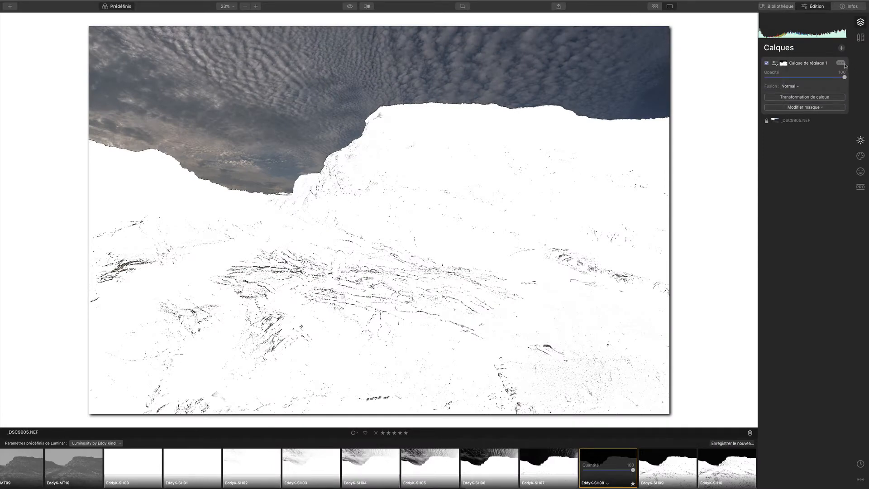
# - Delete the adjustment layer and reset the photo's exposure, highlights and shadows to 0
pyautogui.click(840, 63)
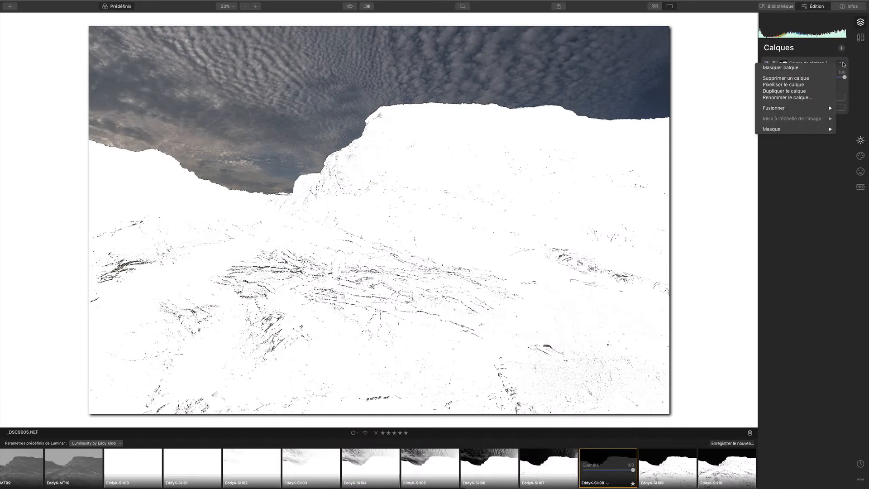
pyautogui.click(797, 78)
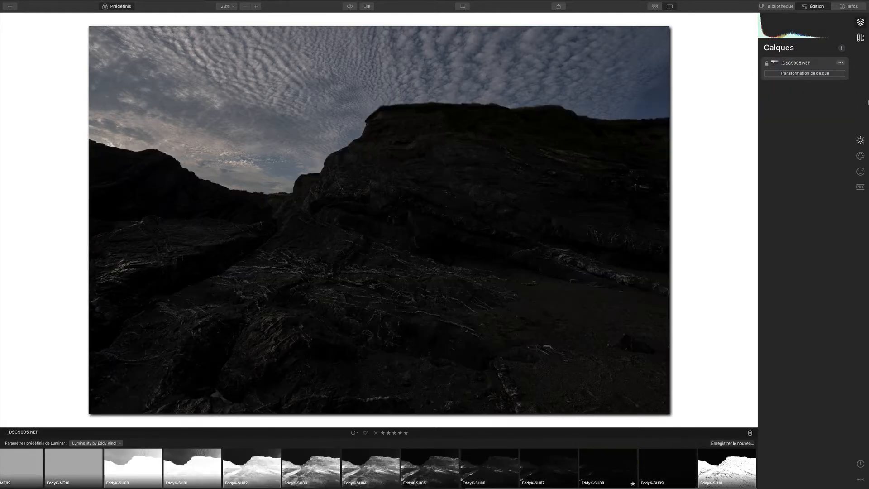
pyautogui.click(861, 141)
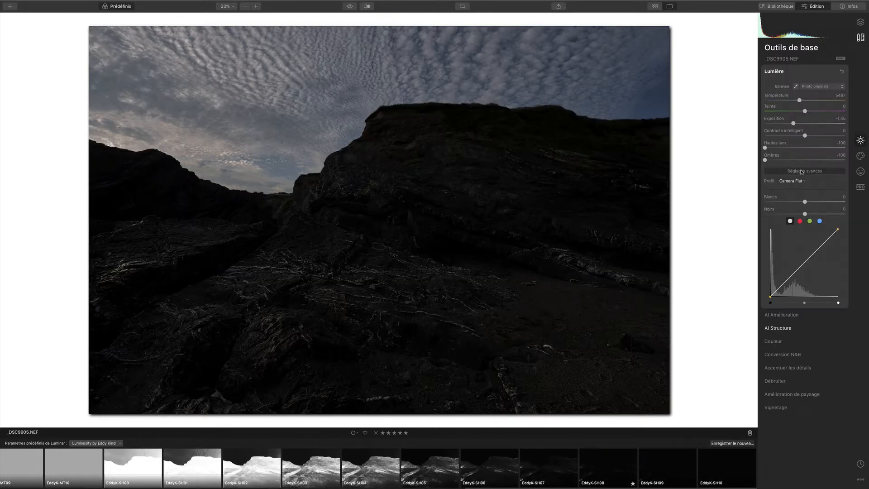
pyautogui.doubleClick(793, 123)
pyautogui.click(765, 147)
pyautogui.doubleClick(765, 147)
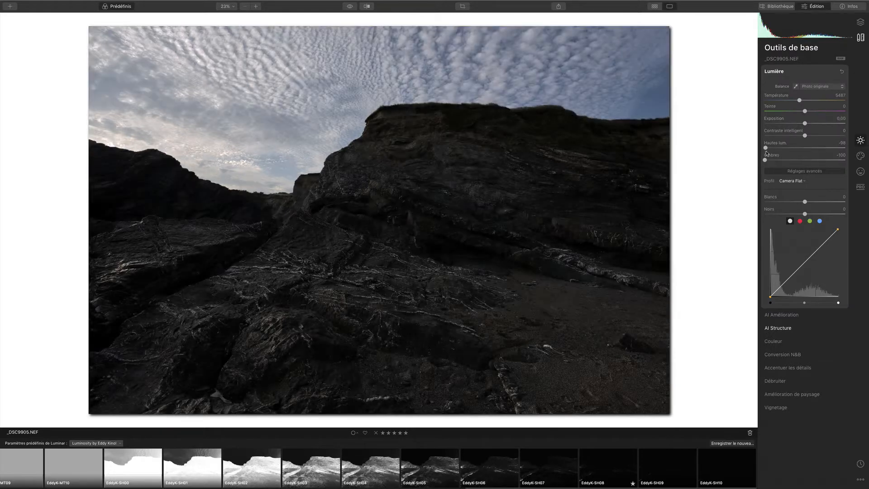
pyautogui.doubleClick(765, 160)
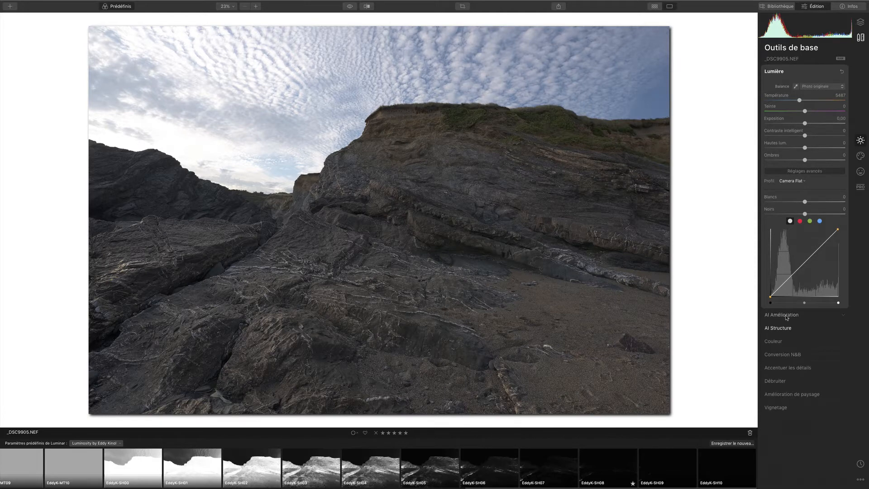
# - Set AI Accent to 50 in the AI Amélioration filter on the photo
pyautogui.click(787, 314)
pyautogui.click(802, 102)
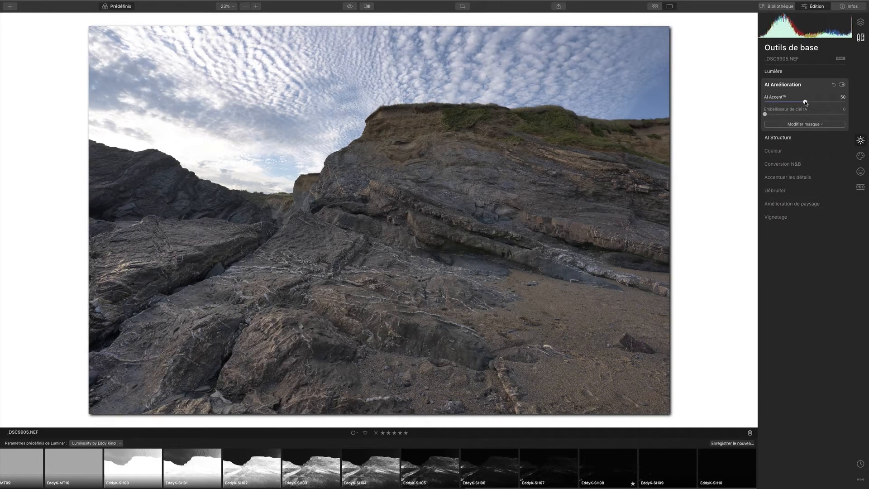
pyautogui.moveTo(803, 103); pyautogui.dragTo(806, 103)
# - Give AI Structure a brush mask, set its Quantité to 51, and paste the copied luminosity mask into it
pyautogui.click(798, 137)
pyautogui.click(801, 139)
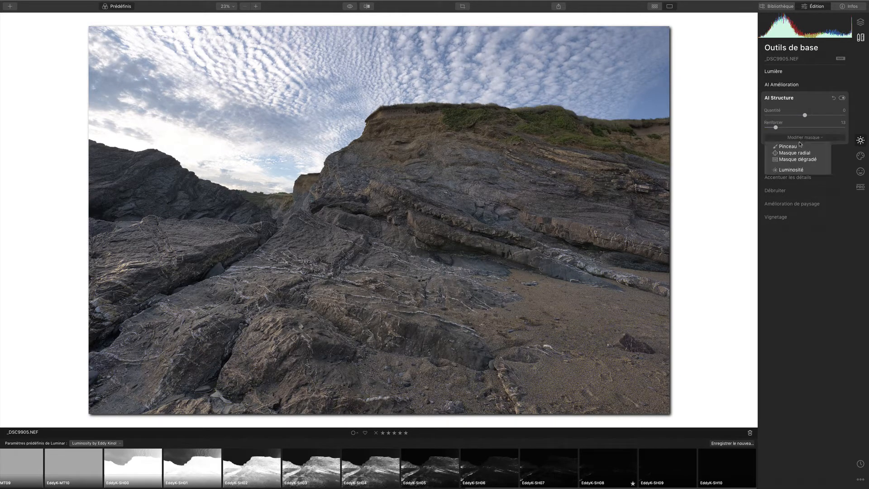
pyautogui.click(797, 146)
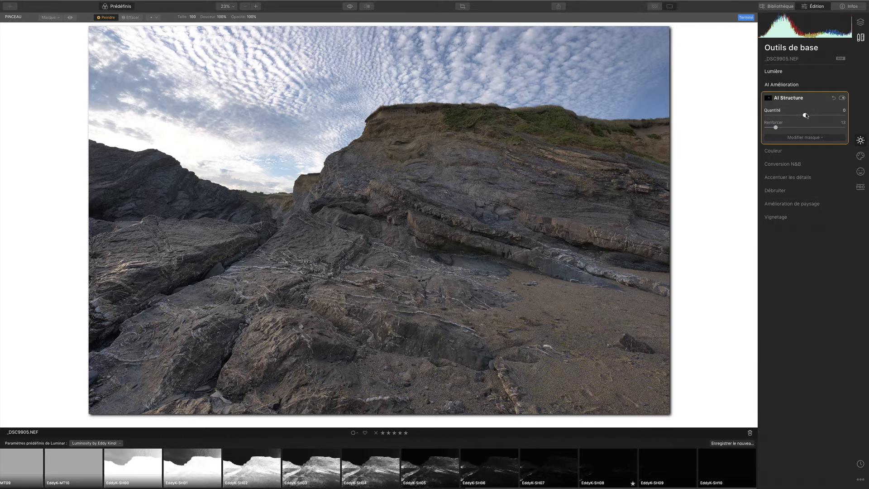
pyautogui.moveTo(819, 116); pyautogui.dragTo(825, 115)
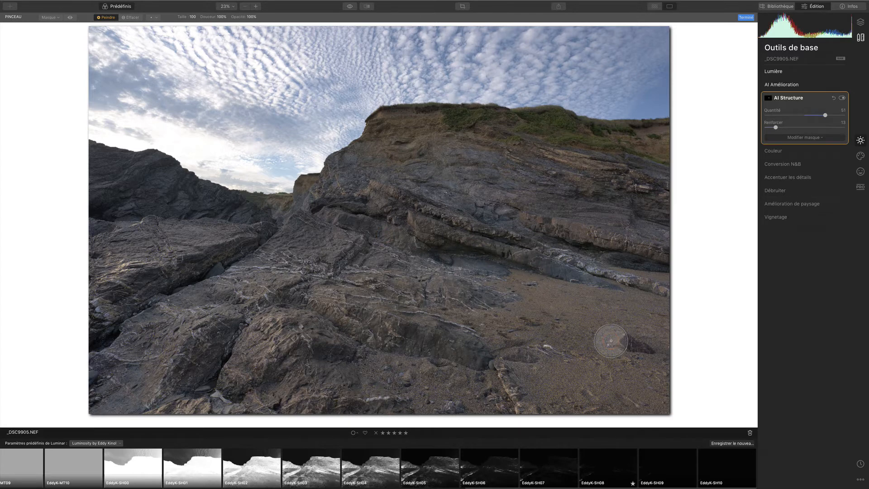
pyautogui.click(768, 98)
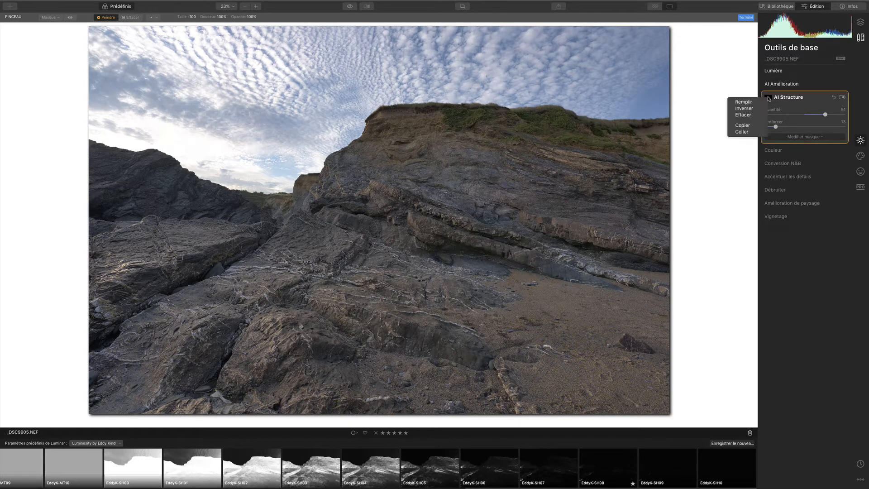
pyautogui.click(753, 131)
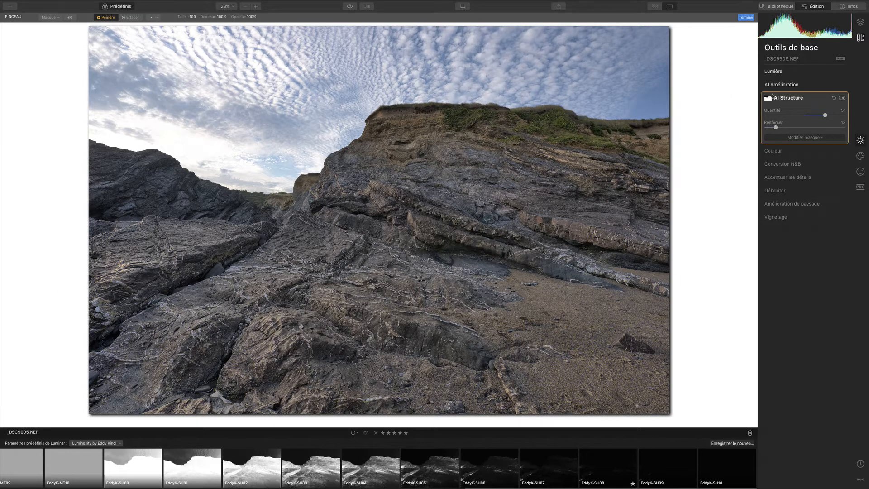
# - Try AI Structure strengths on the masked rocks, ending with Quantité at 79 and Renforcer at 69
pyautogui.moveTo(824, 116); pyautogui.dragTo(845, 117)
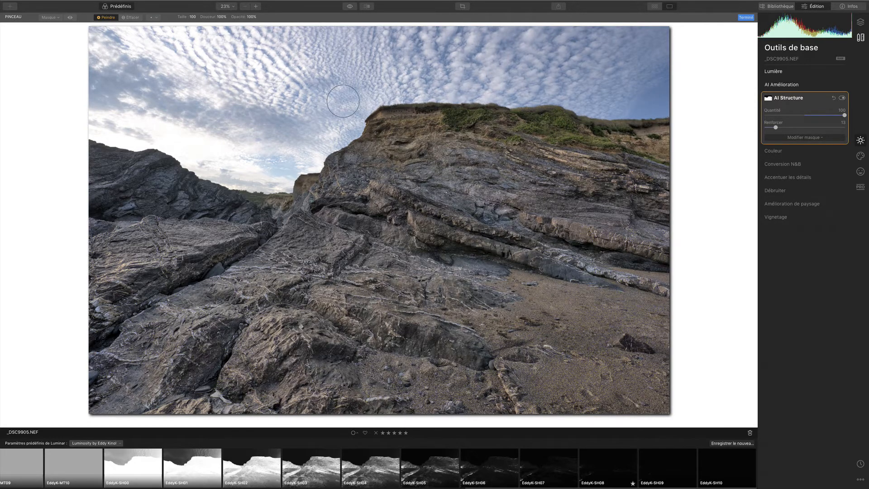
pyautogui.moveTo(844, 116); pyautogui.dragTo(819, 116)
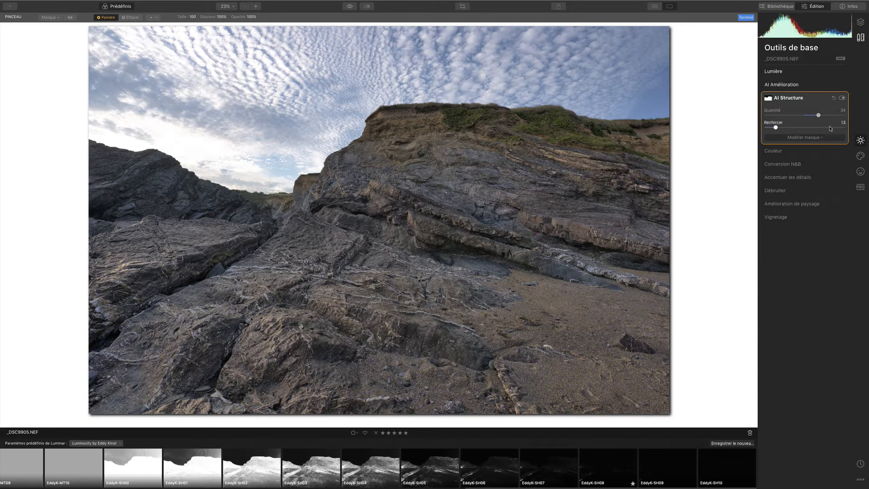
pyautogui.moveTo(776, 129); pyautogui.dragTo(836, 116)
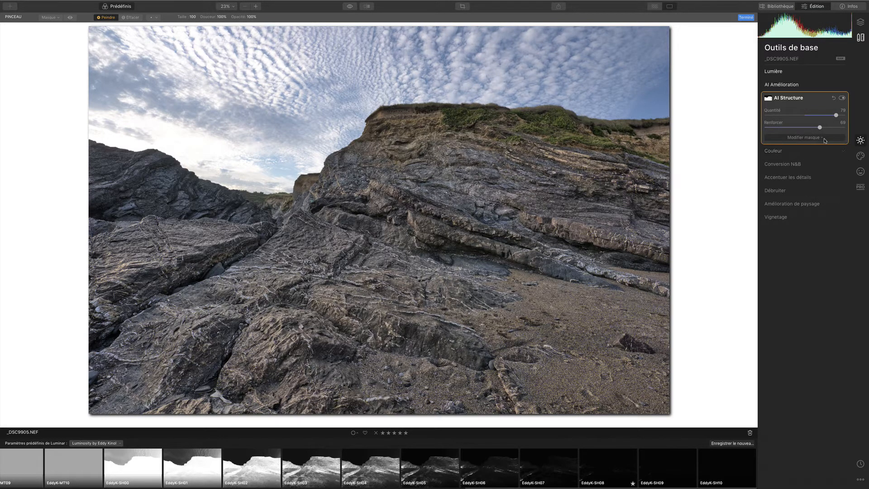
# - Reopen the AI Structure mask for brush editing, check its coverage, and invert it to target the sky
pyautogui.click(821, 138)
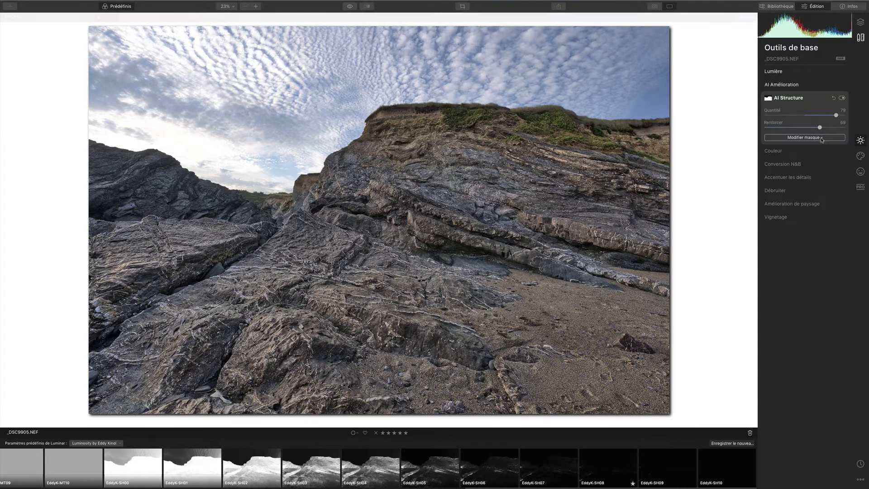
pyautogui.click(821, 138)
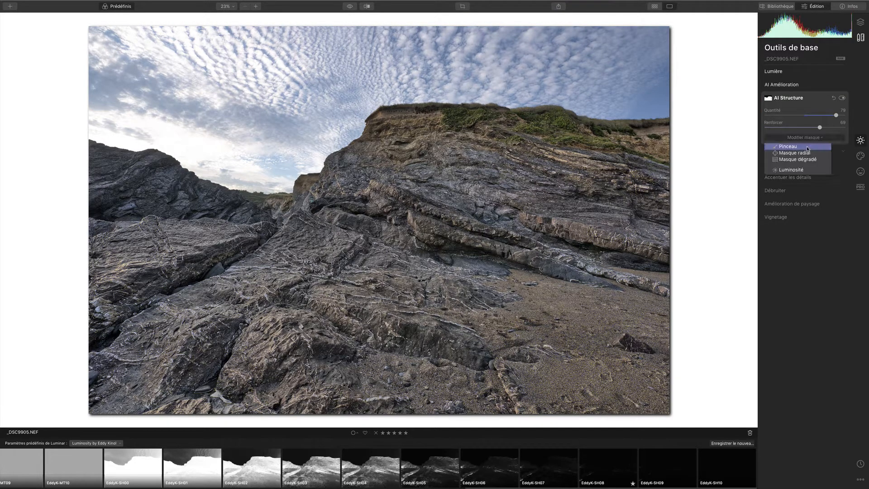
pyautogui.click(807, 147)
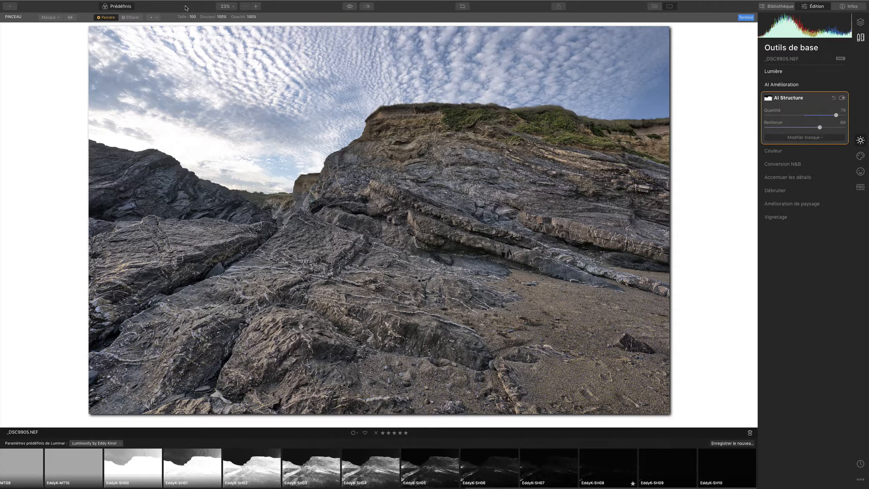
pyautogui.click(71, 18)
pyautogui.click(768, 98)
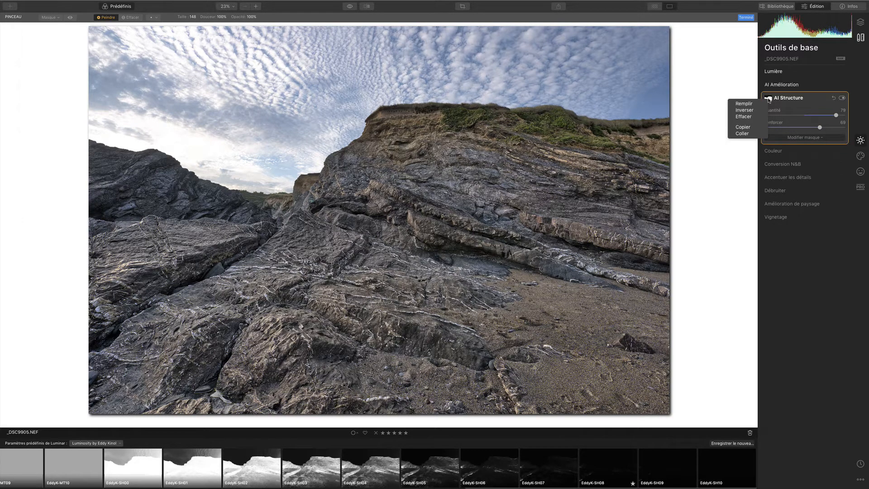
pyautogui.click(753, 110)
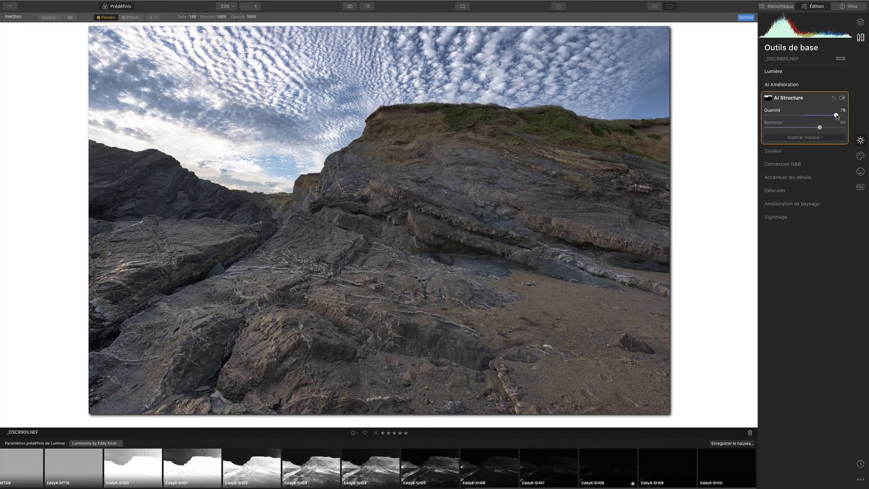
# - Try softening the sky with an AI Structure Quantité of about -62, and reset Quantité and Renforcer to 0
pyautogui.moveTo(836, 116); pyautogui.dragTo(779, 116)
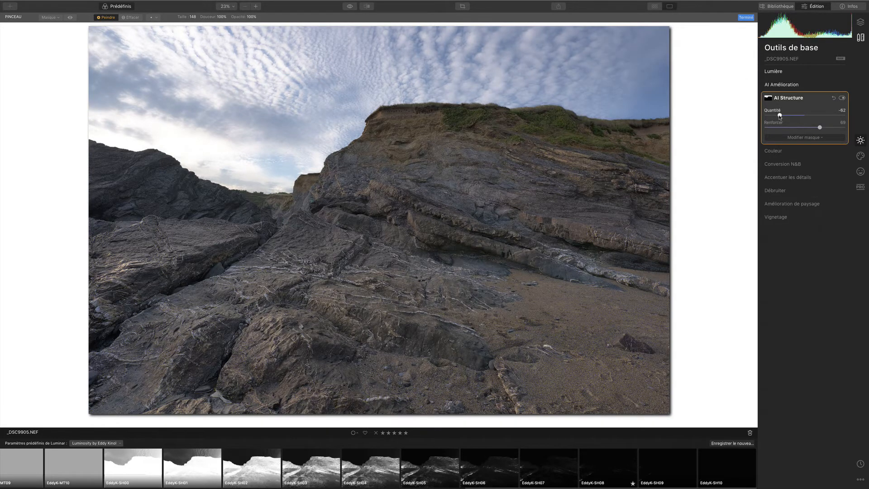
pyautogui.moveTo(779, 116); pyautogui.dragTo(777, 116)
pyautogui.doubleClick(778, 116)
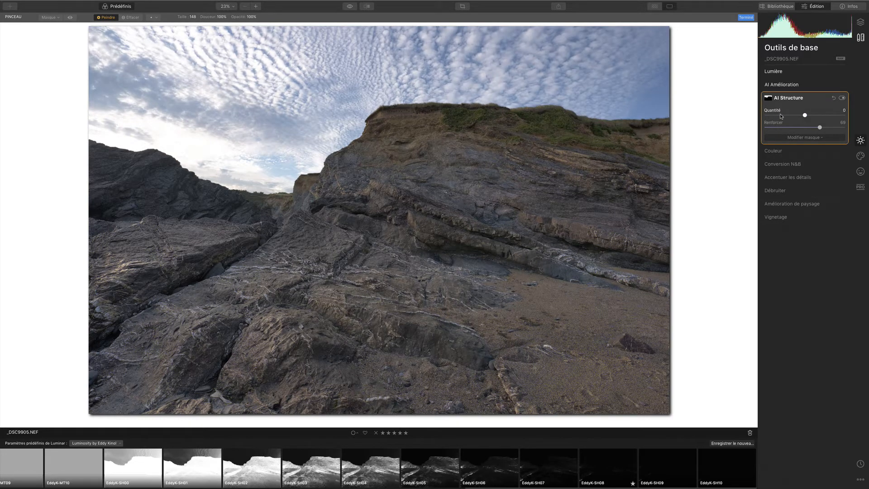
pyautogui.doubleClick(821, 129)
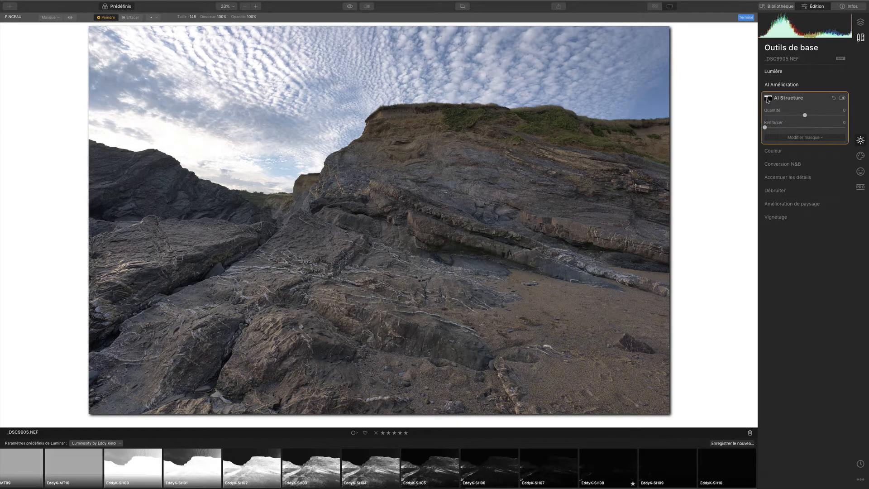
# - Clear the AI Structure mask, test a higher Quantité, and reset it to 0
pyautogui.click(768, 98)
pyautogui.click(754, 118)
pyautogui.moveTo(804, 115); pyautogui.dragTo(837, 116)
pyautogui.doubleClick(837, 116)
# - Give AI Amélioration a brush mask, paste the copied luminosity mask into it, and compare the filter off and on
pyautogui.click(786, 85)
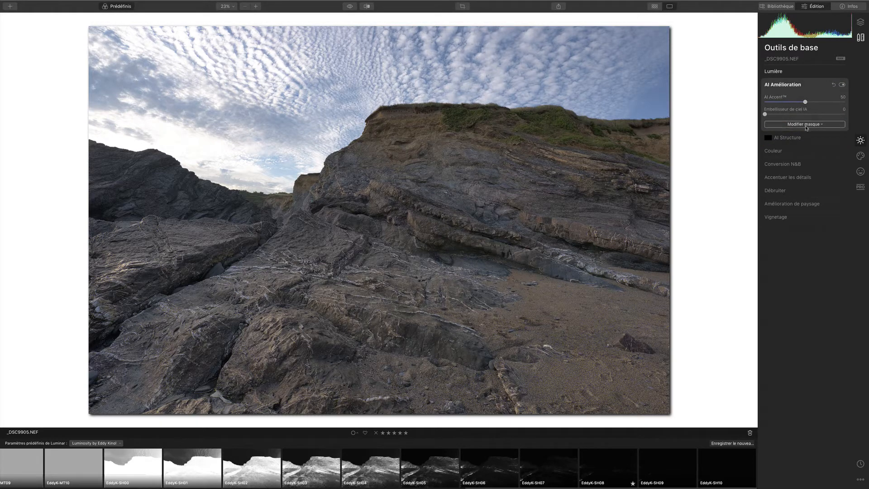
pyautogui.click(805, 128)
pyautogui.click(783, 132)
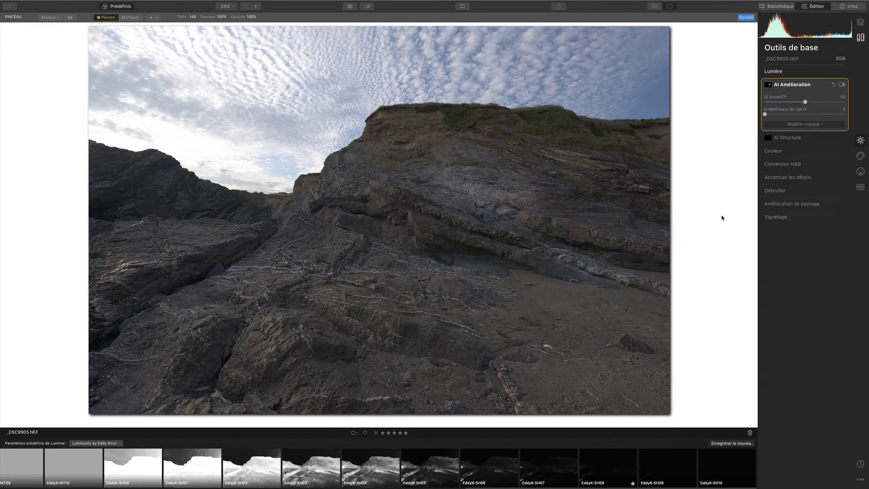
pyautogui.click(769, 86)
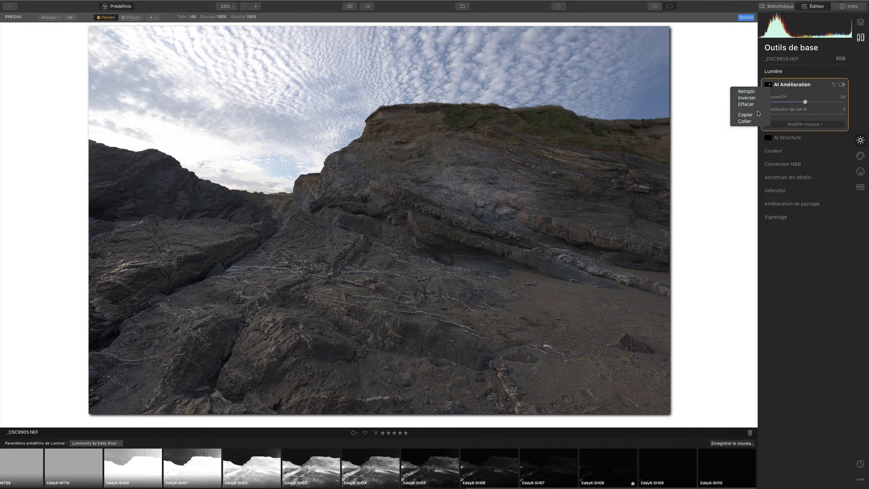
pyautogui.click(756, 121)
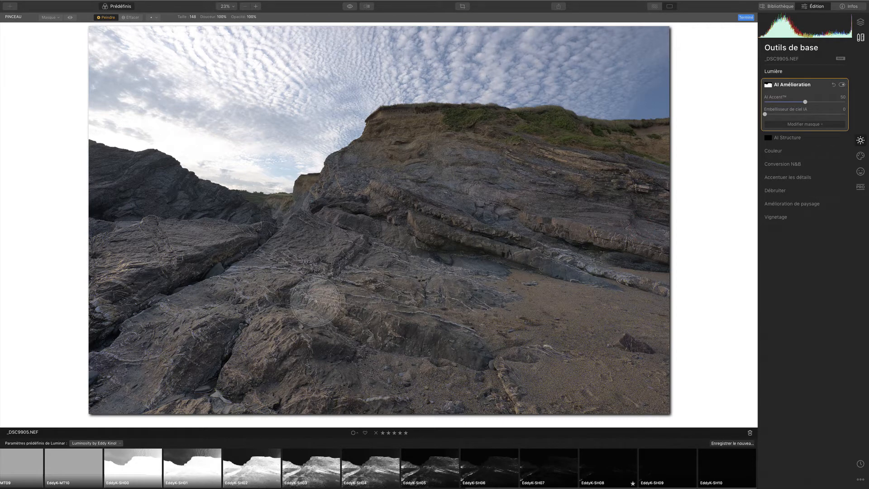
pyautogui.click(842, 85)
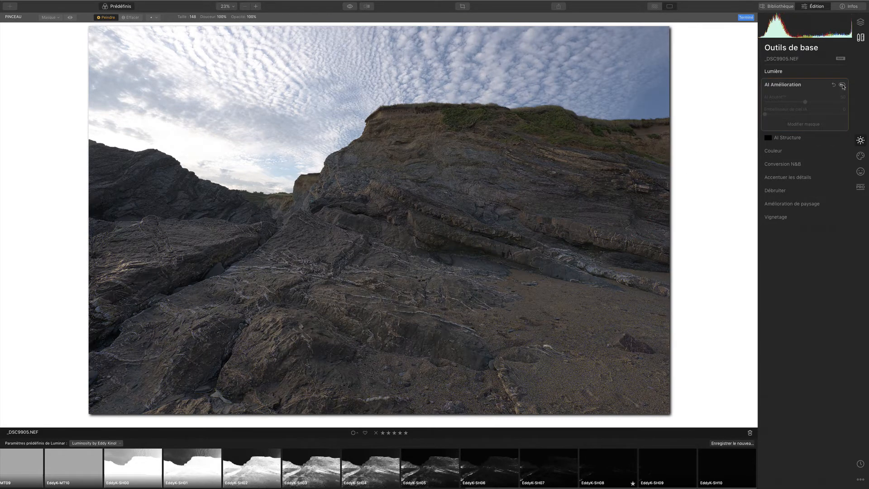
pyautogui.click(843, 85)
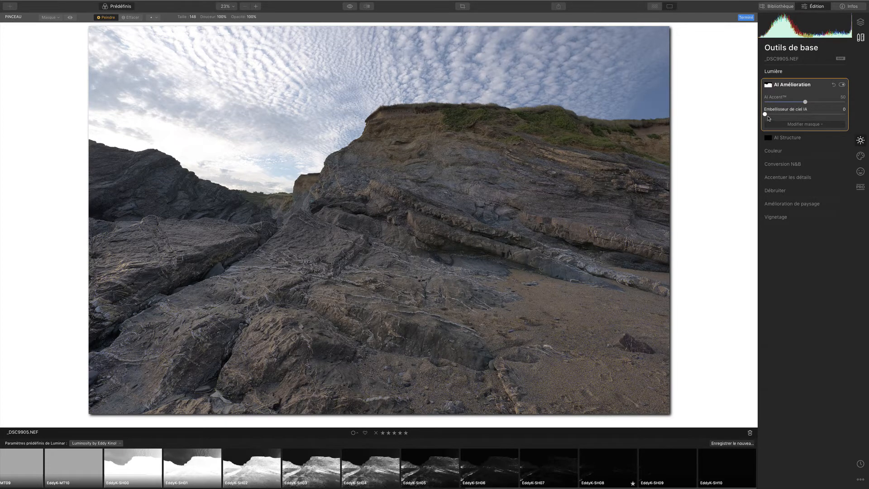
# - Try the AI sky enhancer on the masked rocks, undo it, and set AI Accent to 34
pyautogui.moveTo(805, 102); pyautogui.dragTo(835, 115)
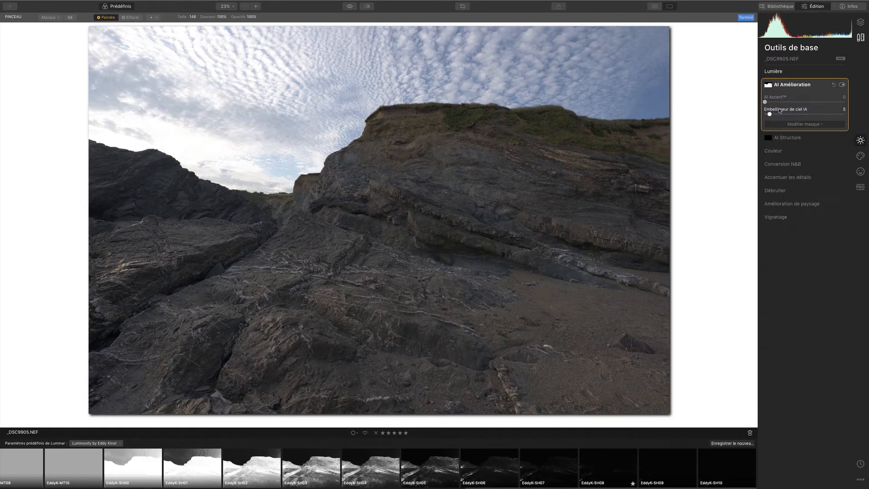
pyautogui.press('super+z')
pyautogui.moveTo(764, 103); pyautogui.dragTo(794, 103)
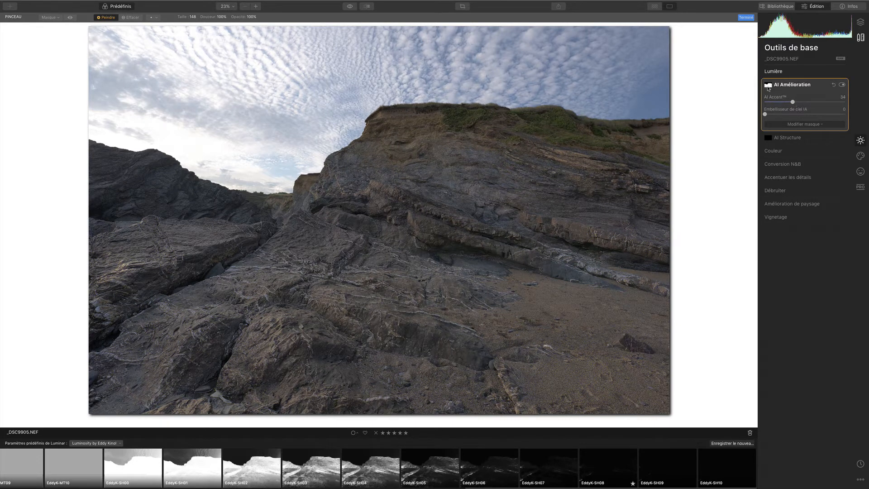
# - Clear the AI Amélioration mask and raise the AI Accent amount
pyautogui.click(768, 86)
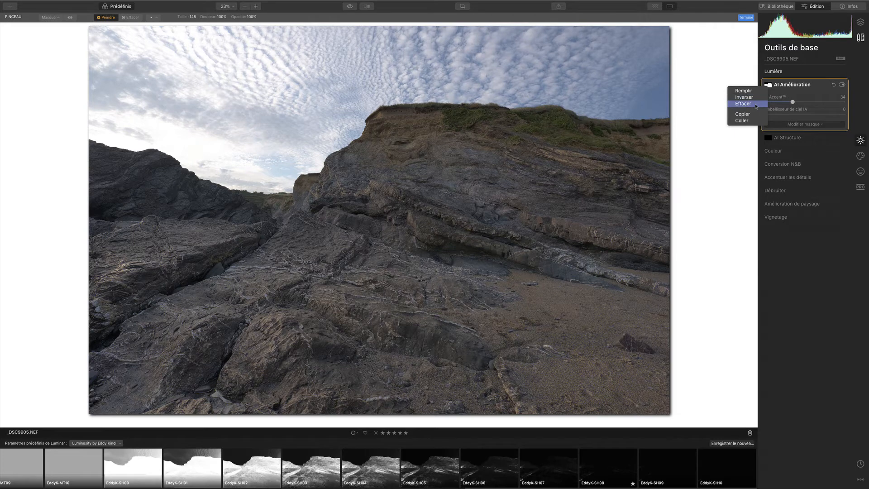
pyautogui.click(743, 104)
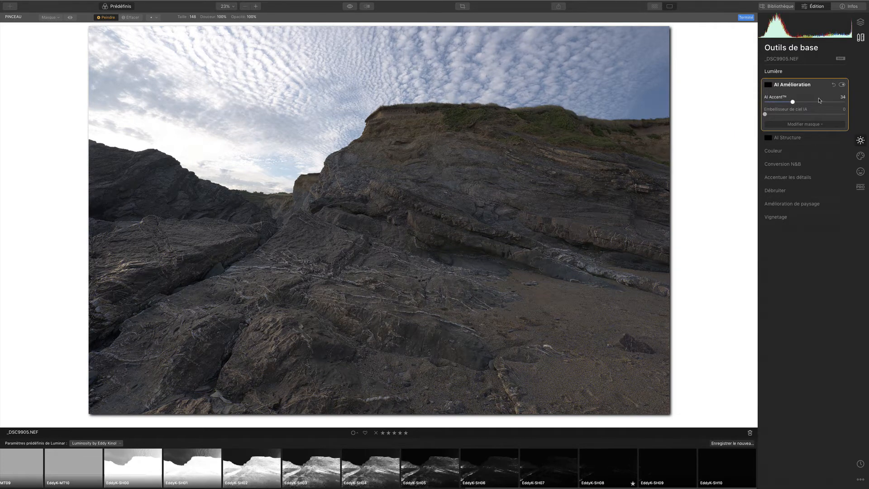
pyautogui.moveTo(794, 102); pyautogui.dragTo(807, 103)
# - Add a new adjustment layer above the raw photo
pyautogui.click(775, 71)
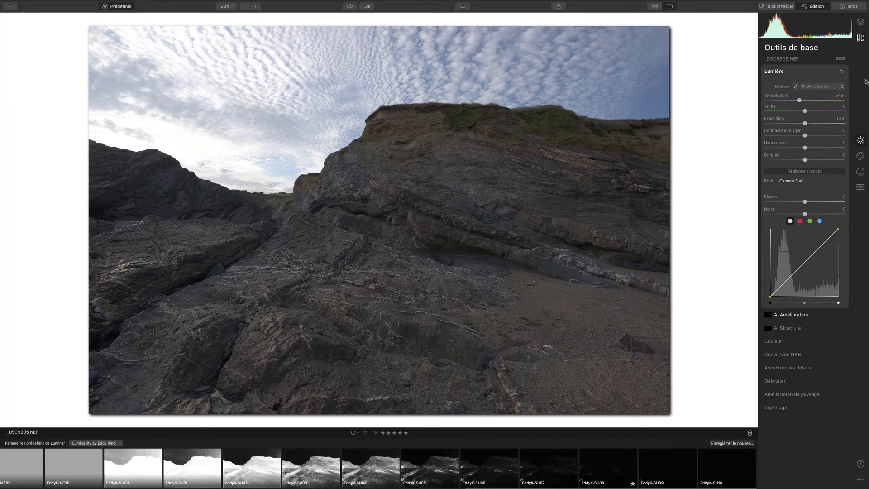
pyautogui.click(860, 22)
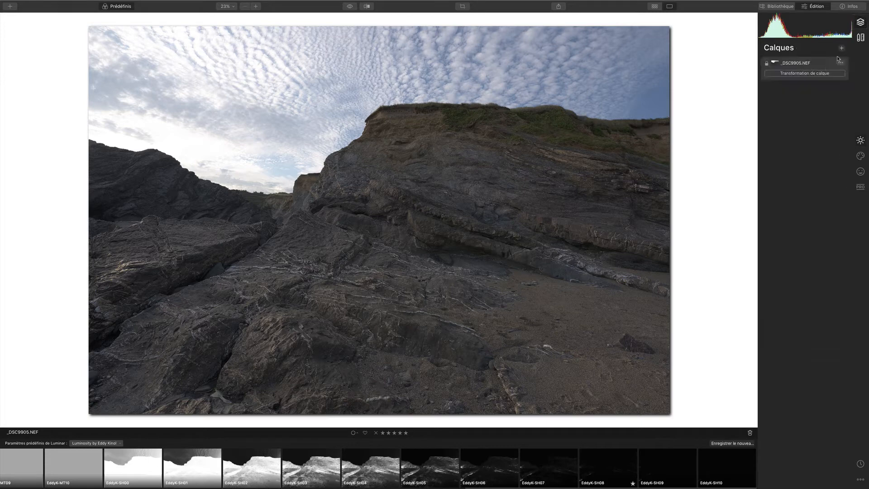
pyautogui.click(841, 49)
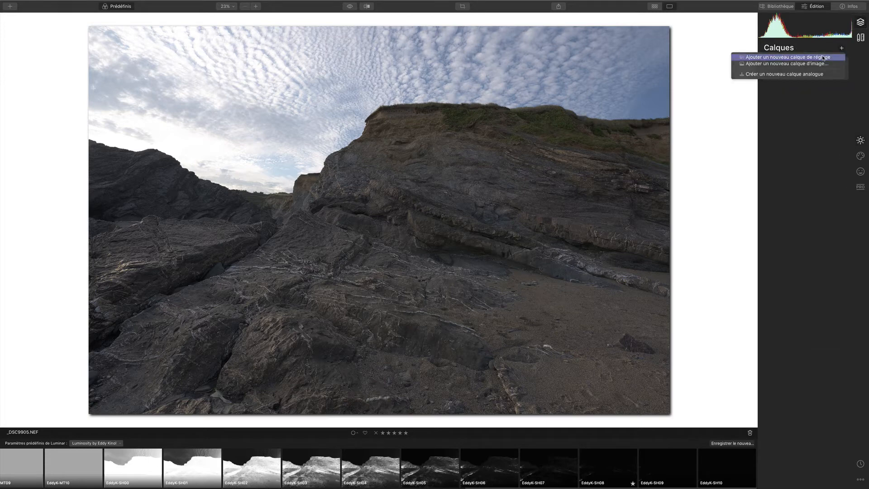
pyautogui.click(822, 57)
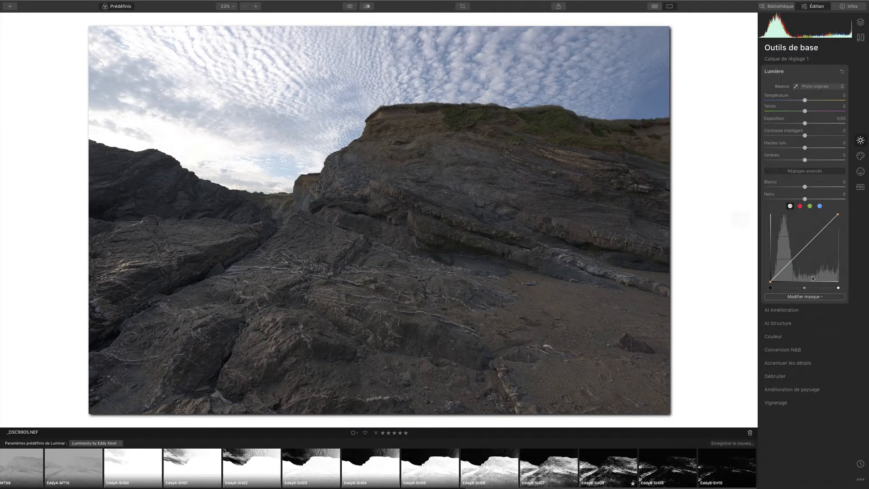
# - Give the adjustment layer's Lumière filter a brush mask, raise Exposition to 1,97, and paint a test stroke across the cliff
pyautogui.click(819, 298)
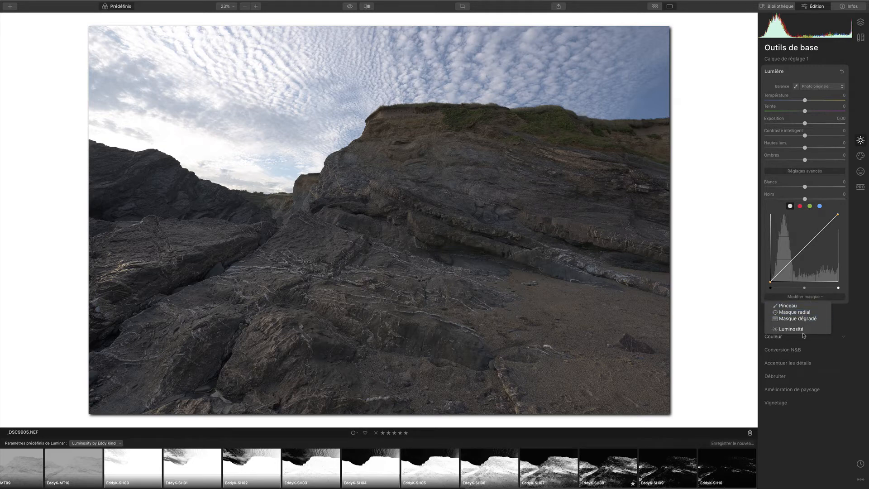
pyautogui.click(802, 305)
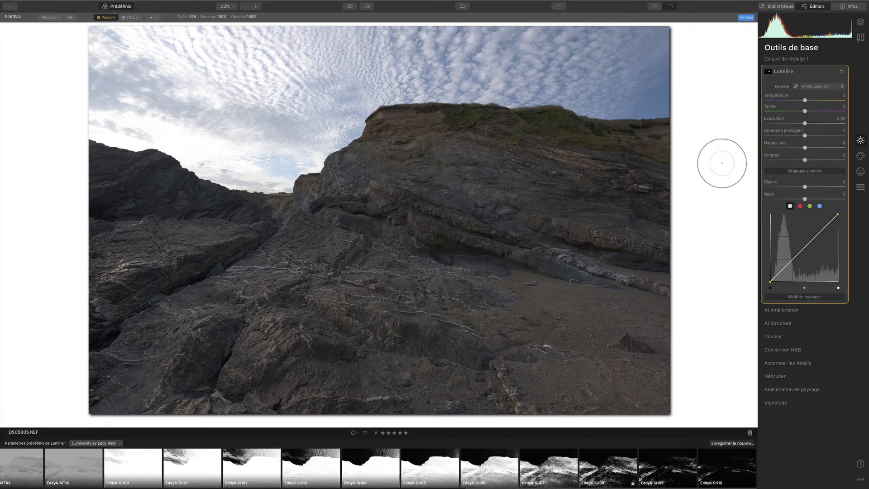
pyautogui.moveTo(805, 123); pyautogui.dragTo(820, 123)
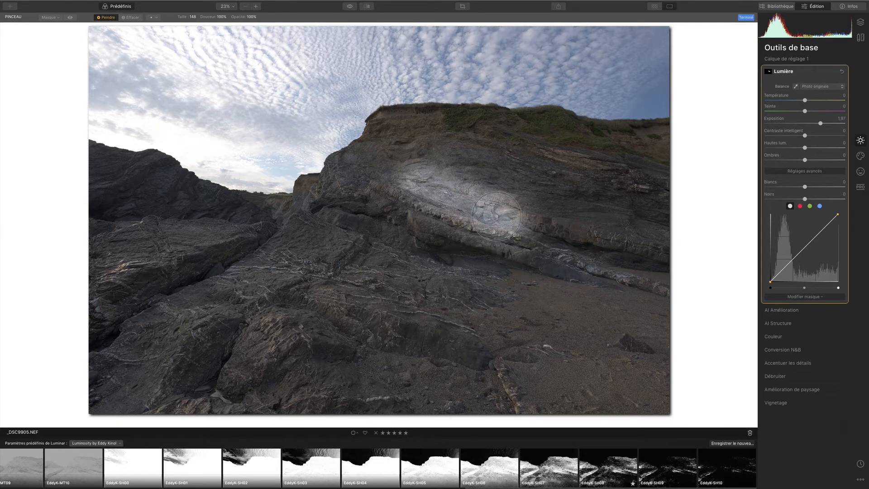
# - Paste the copied luminosity mask into Lumière, then set Exposition to 0,80 and Contraste intelligent to 62 for the rocks
pyautogui.click(767, 71)
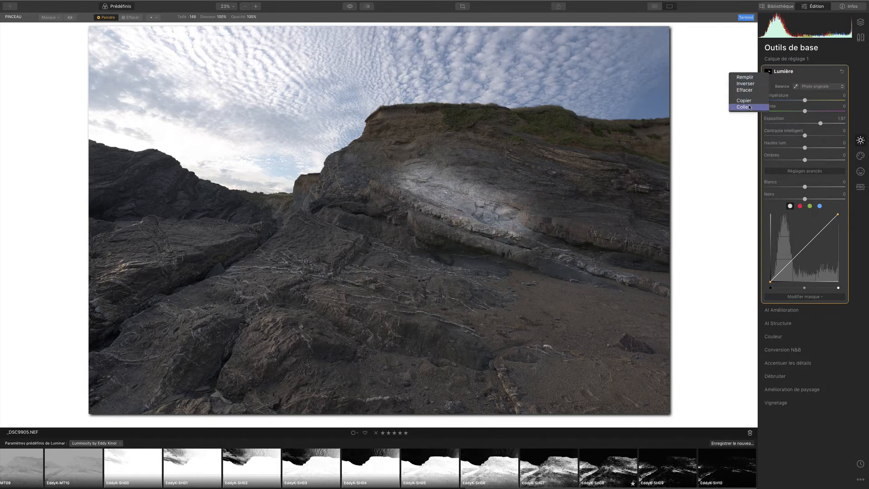
pyautogui.click(749, 107)
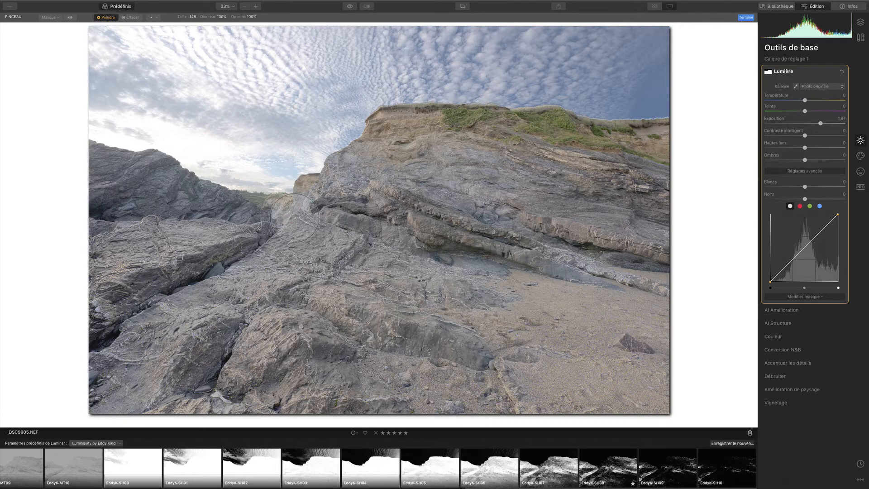
pyautogui.moveTo(819, 123)
pyautogui.mouseDown()
pyautogui.moveTo(795, 124)
pyautogui.moveTo(811, 123)
pyautogui.mouseUp()
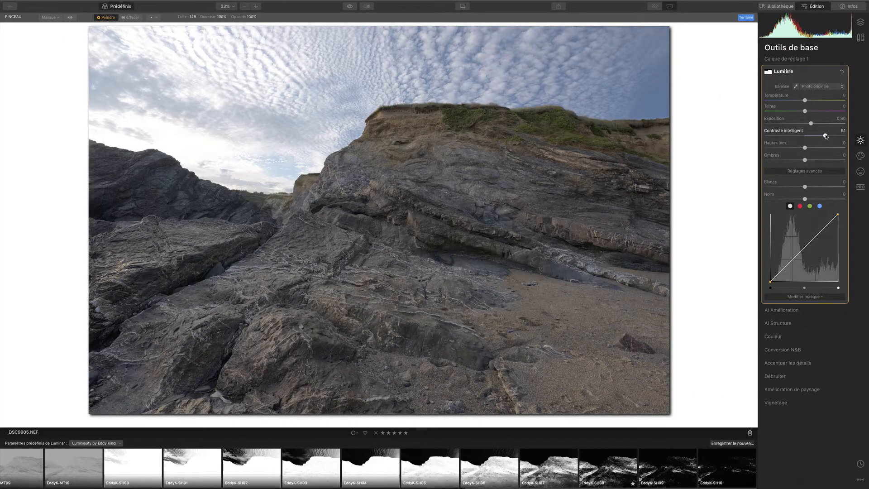
pyautogui.moveTo(825, 137)
pyautogui.mouseDown()
pyautogui.moveTo(841, 137)
pyautogui.moveTo(811, 137)
pyautogui.moveTo(830, 137)
pyautogui.mouseUp()
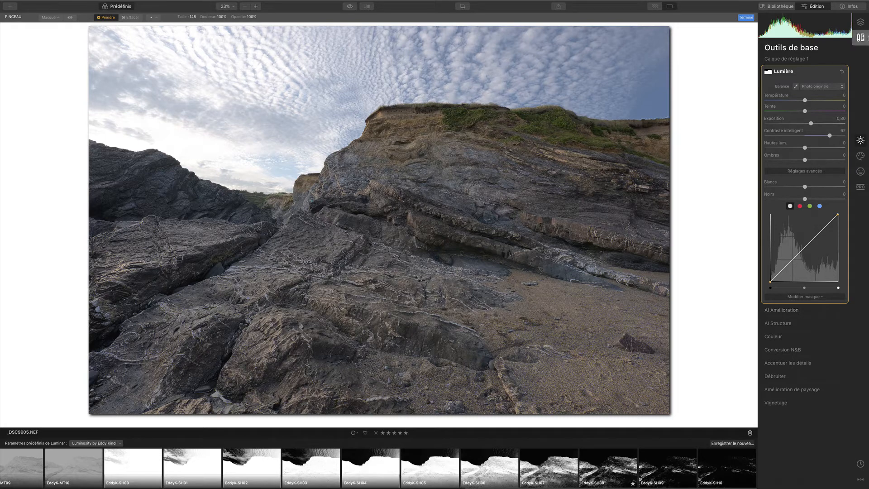
# - Hide the preset thumbnails and delete the adjustment layer Calque de réglage 1
pyautogui.click(860, 23)
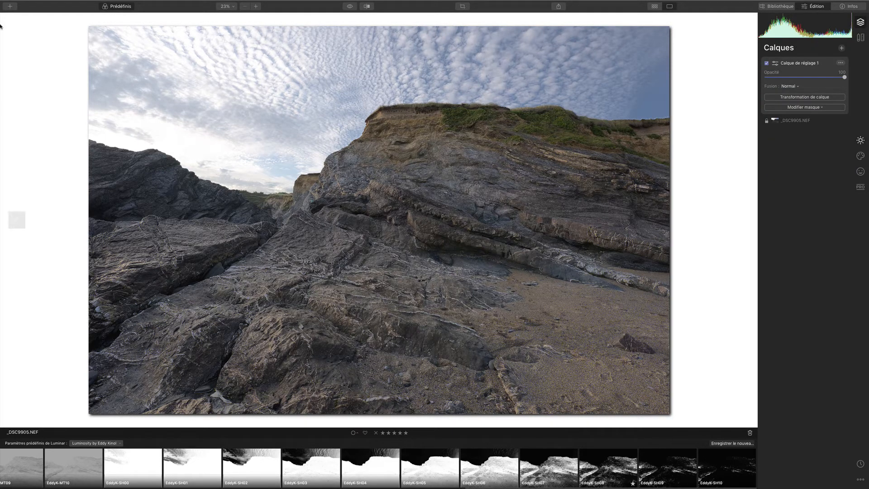
pyautogui.click(120, 7)
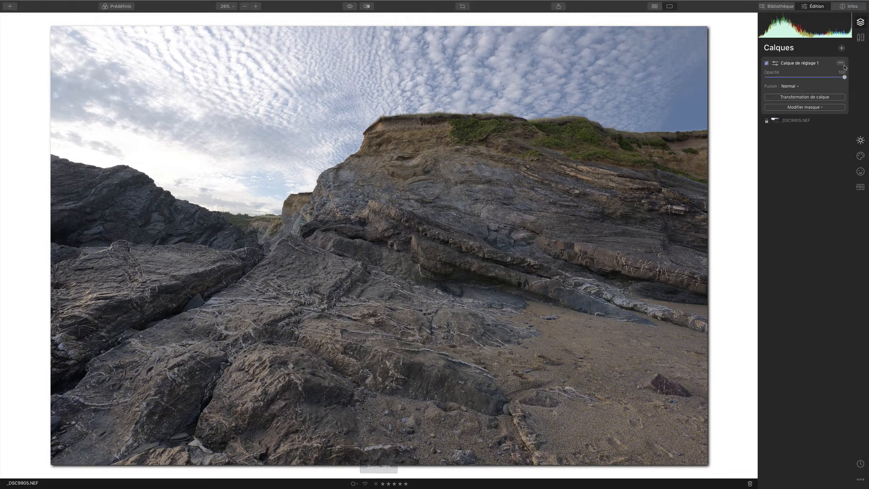
pyautogui.click(841, 63)
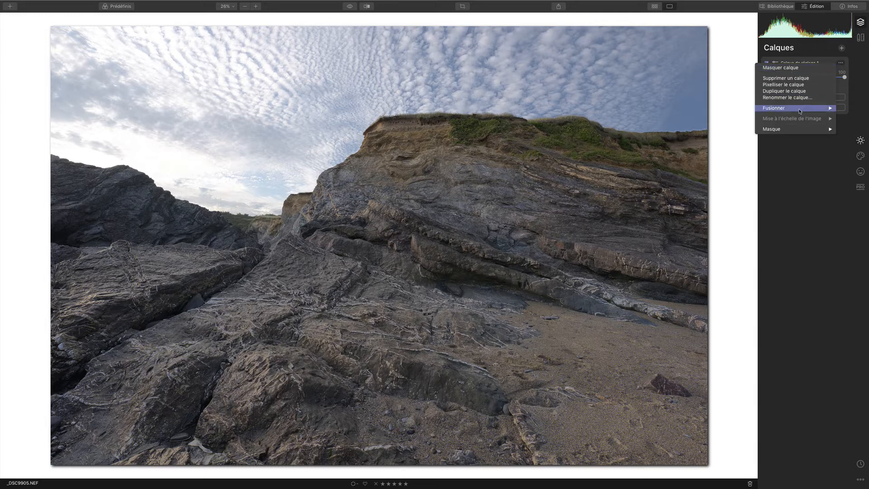
pyautogui.click(801, 78)
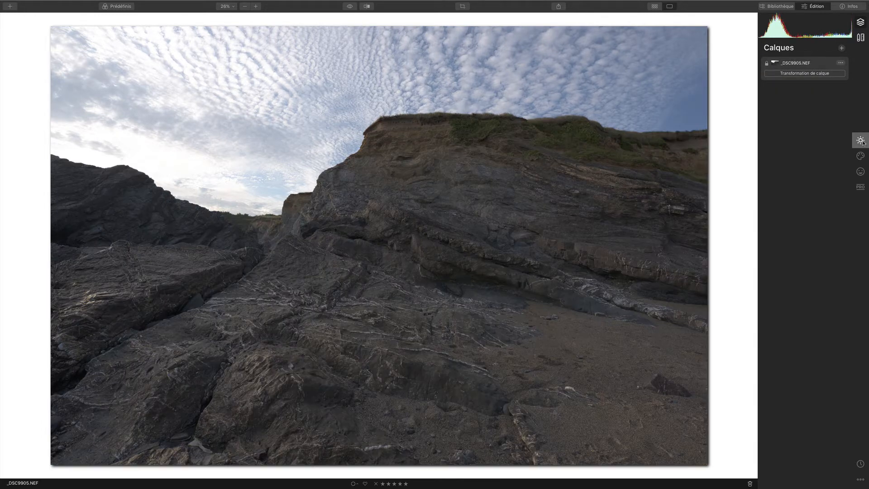
# - Apply AI Structure at Quantité 68 through an inverted radial mask placed over the central cliff
pyautogui.click(861, 141)
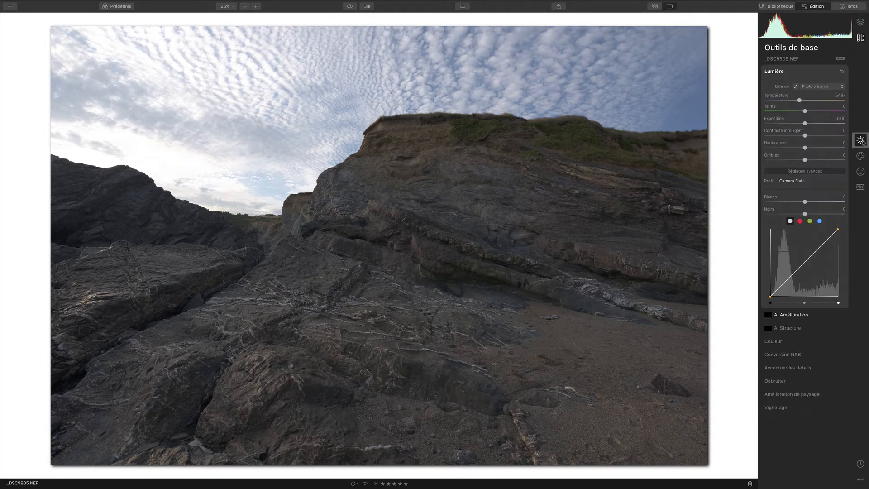
pyautogui.click(798, 330)
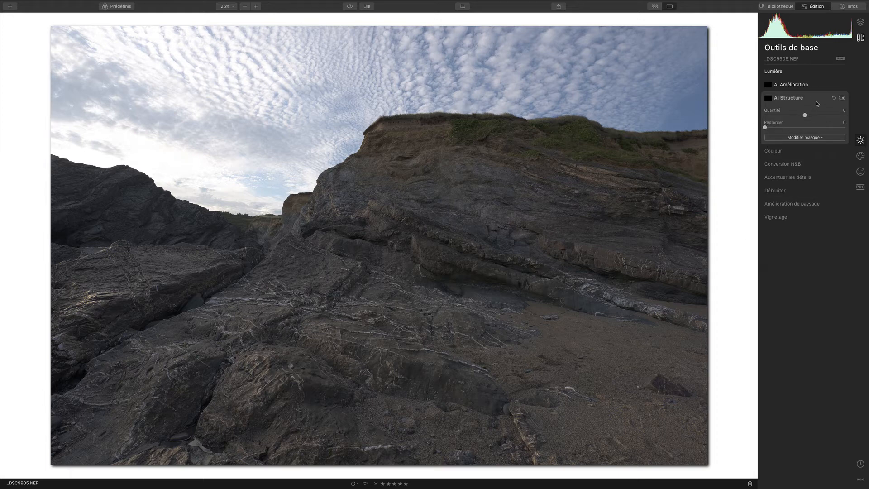
pyautogui.click(810, 138)
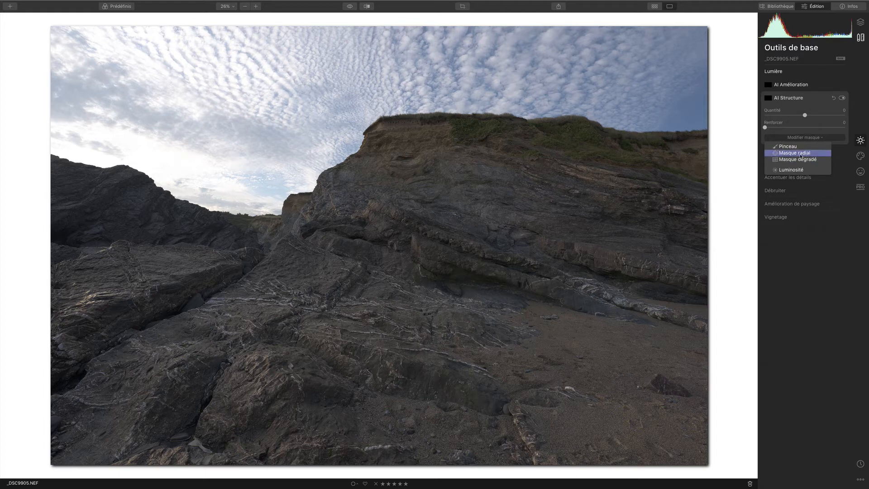
pyautogui.click(801, 155)
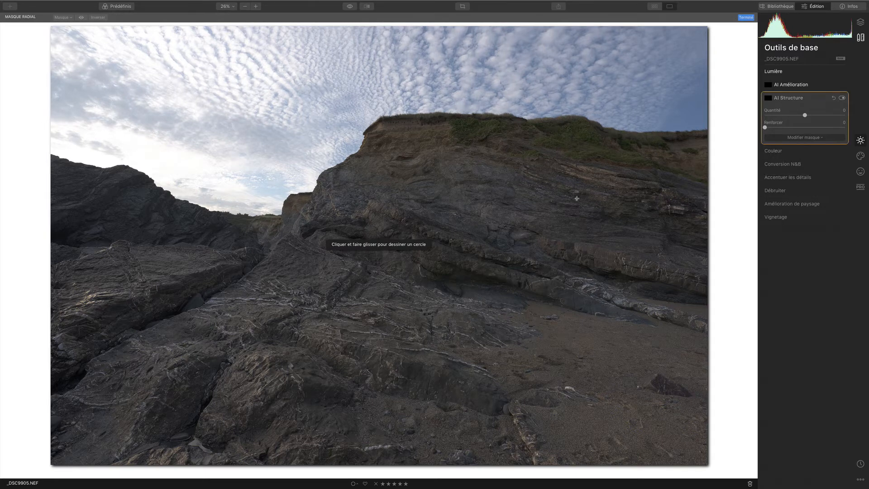
pyautogui.click(410, 207)
pyautogui.scroll(-5, 409, 207)
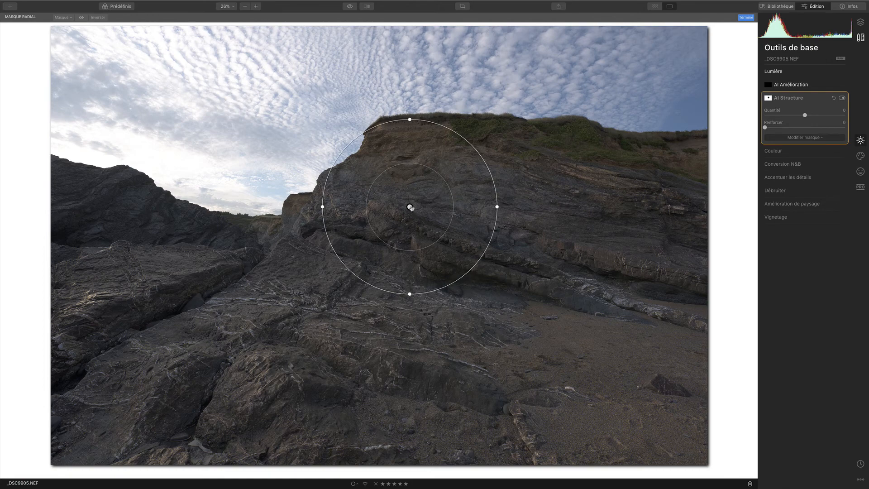
pyautogui.moveTo(409, 207); pyautogui.dragTo(453, 224)
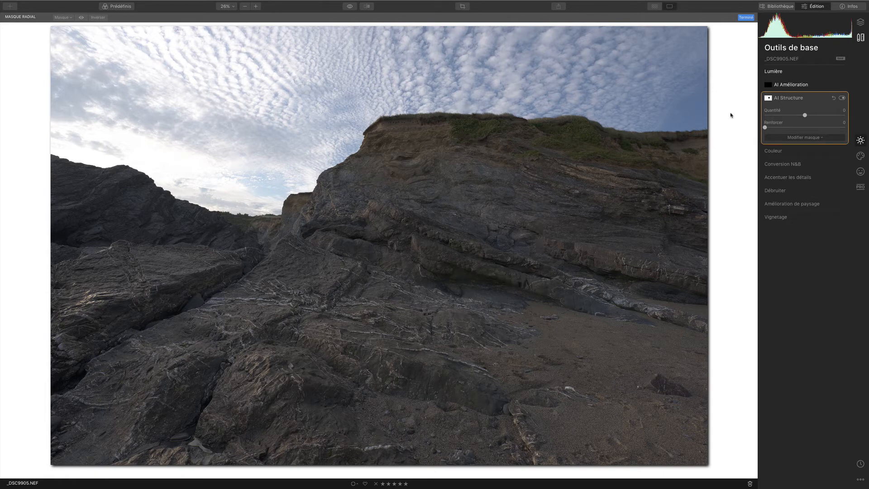
pyautogui.click(98, 18)
pyautogui.moveTo(805, 115); pyautogui.dragTo(833, 115)
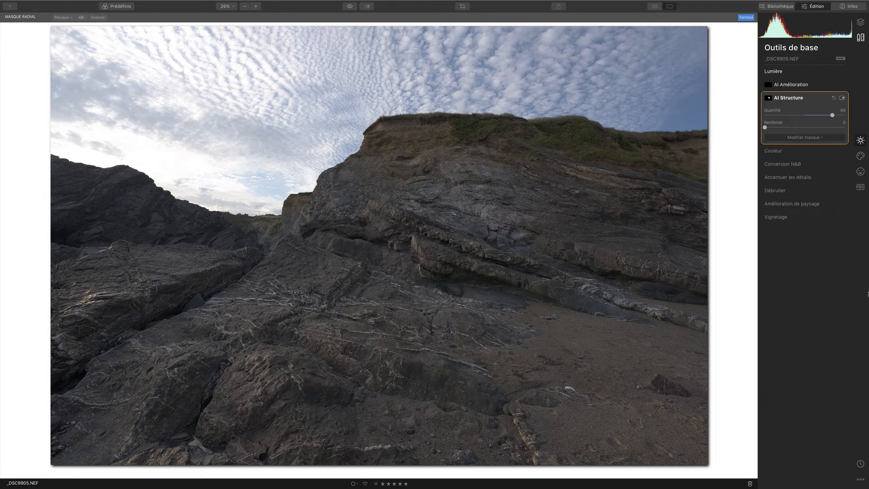
# - Add a gradient mask to AI Structure across the foreground rocks and move it up to the cliff and horizon
pyautogui.click(804, 137)
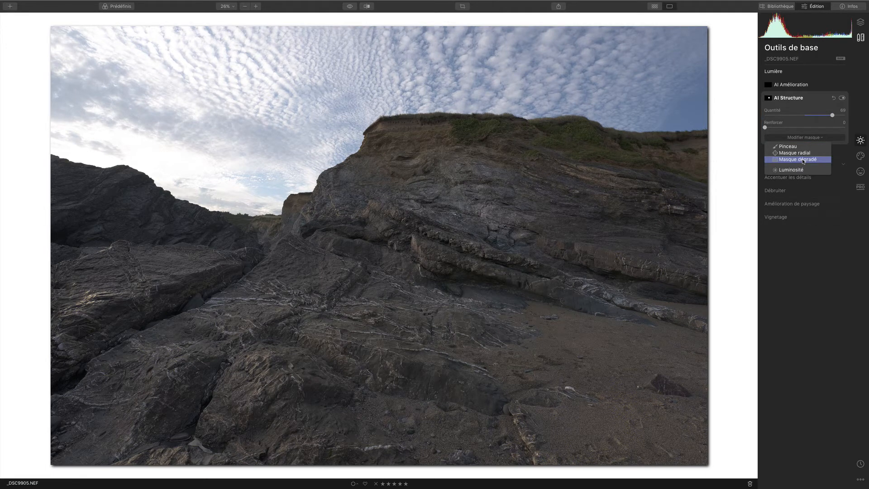
pyautogui.click(802, 160)
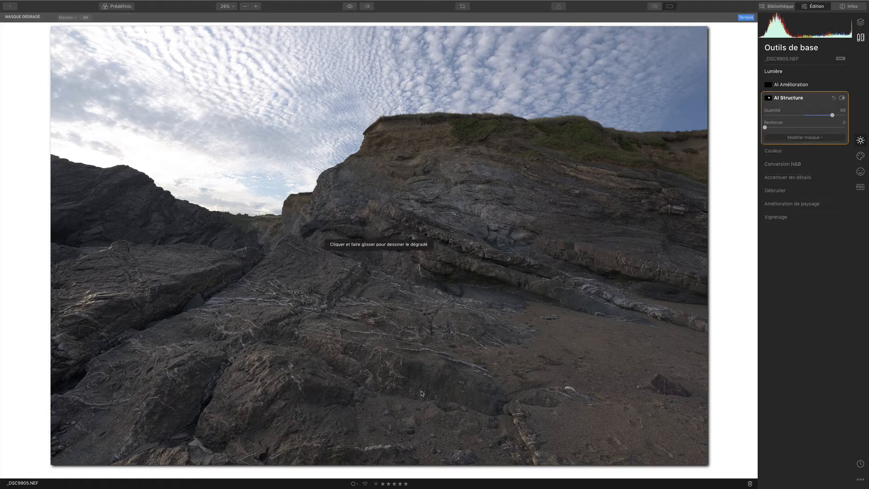
pyautogui.moveTo(407, 233)
pyautogui.mouseDown()
pyautogui.moveTo(399, 369)
pyautogui.moveTo(414, 376)
pyautogui.mouseUp()
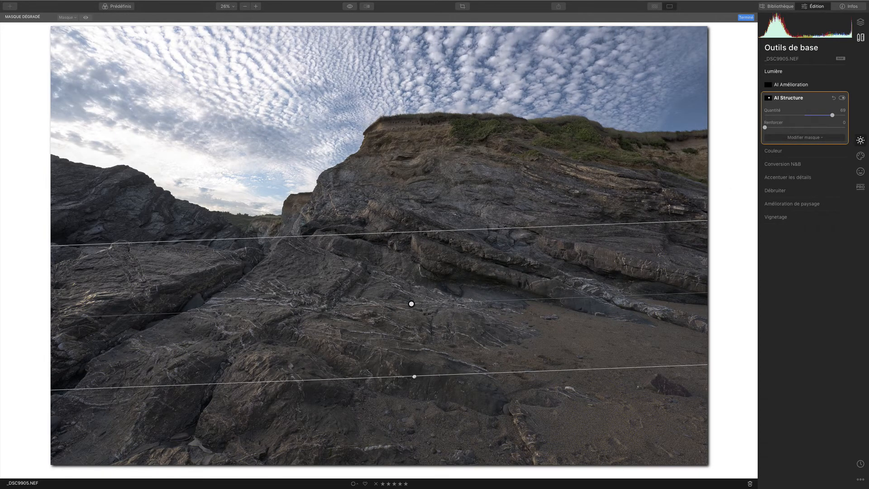
pyautogui.moveTo(411, 304)
pyautogui.mouseDown()
pyautogui.moveTo(411, 392)
pyautogui.moveTo(404, 280)
pyautogui.moveTo(373, 275)
pyautogui.moveTo(343, 311)
pyautogui.moveTo(340, 338)
pyautogui.mouseUp()
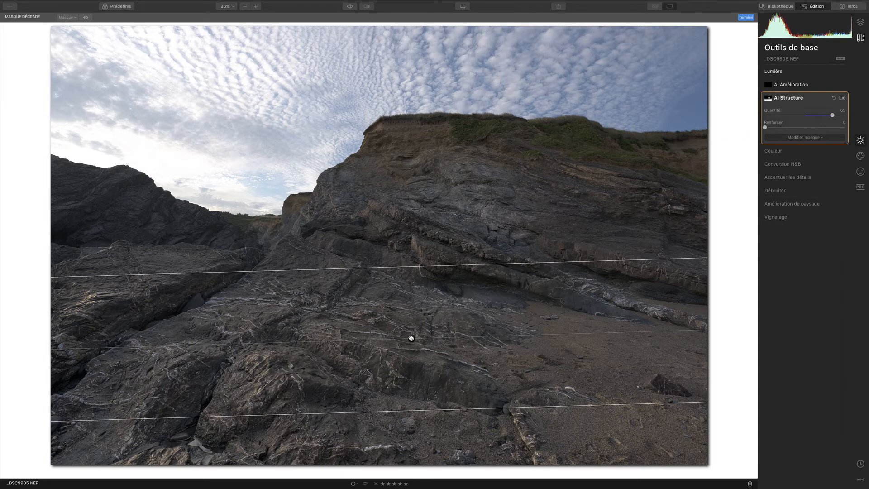
pyautogui.moveTo(410, 323); pyautogui.dragTo(399, 174)
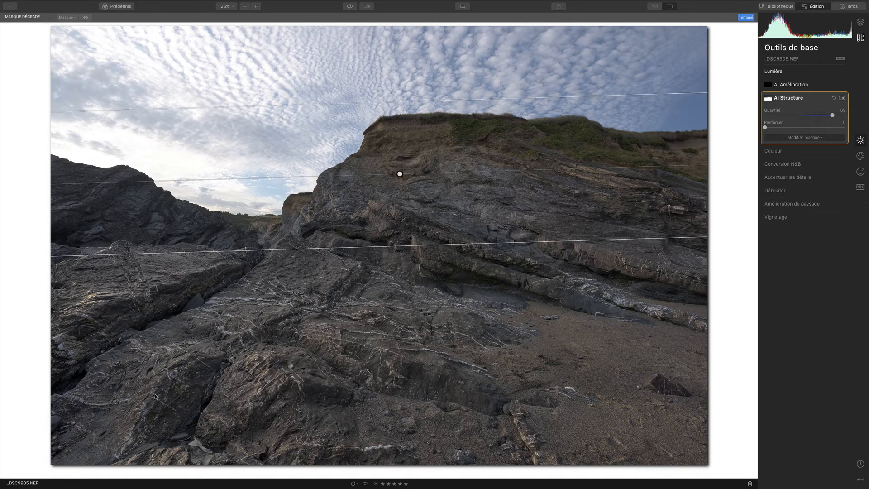
# - Show the AI Structure mask overlay, erase a patch of sky above the far rocks with the brush, and hide the overlay
pyautogui.click(809, 138)
pyautogui.click(807, 137)
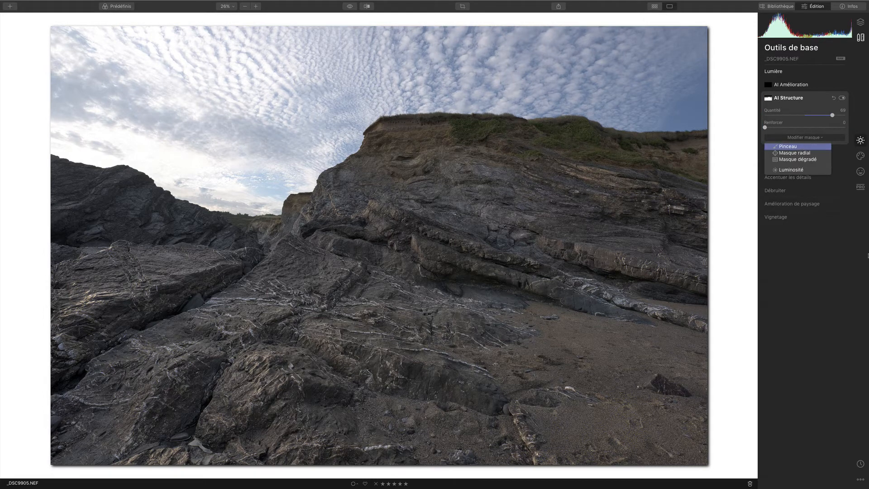
pyautogui.click(789, 146)
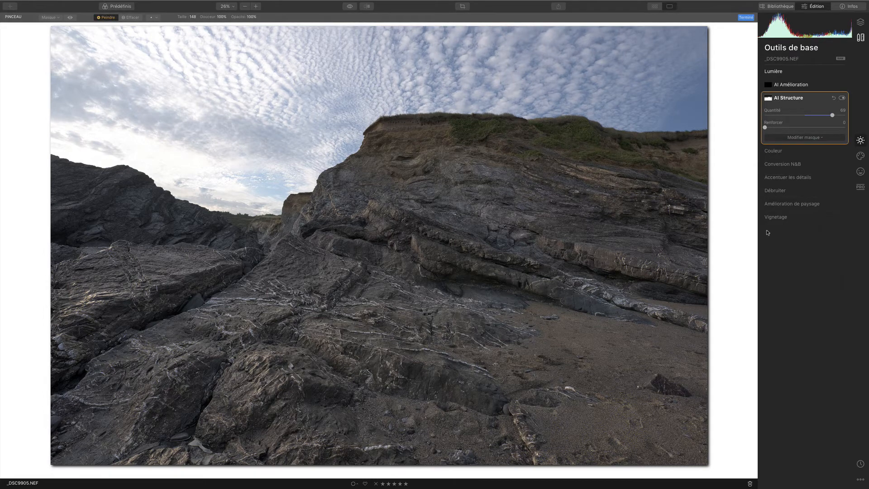
pyautogui.click(71, 18)
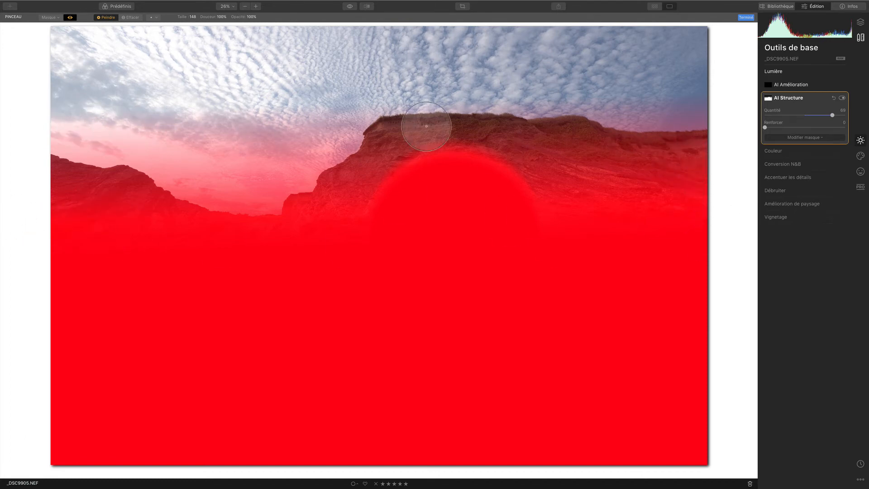
pyautogui.click(130, 17)
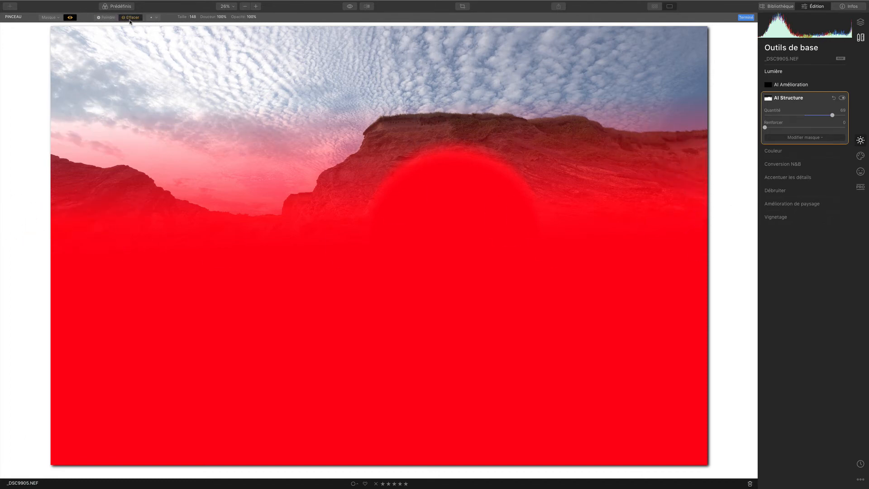
pyautogui.moveTo(88, 147); pyautogui.dragTo(111, 140)
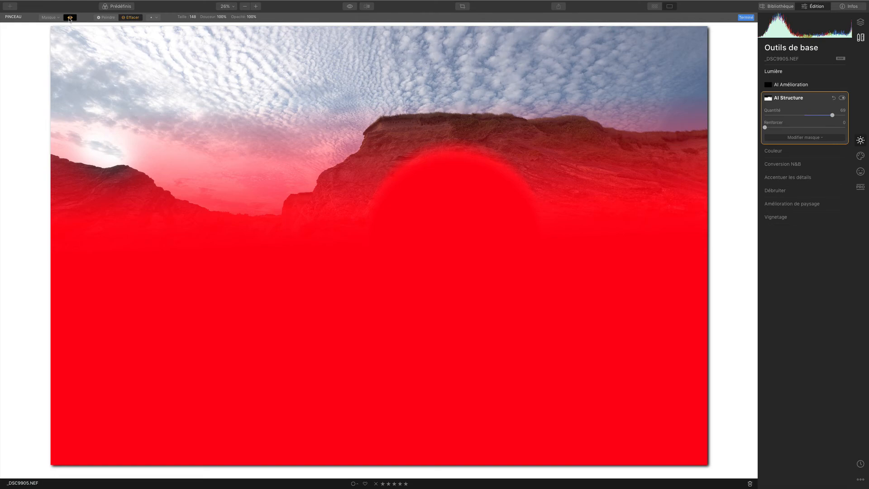
pyautogui.click(69, 18)
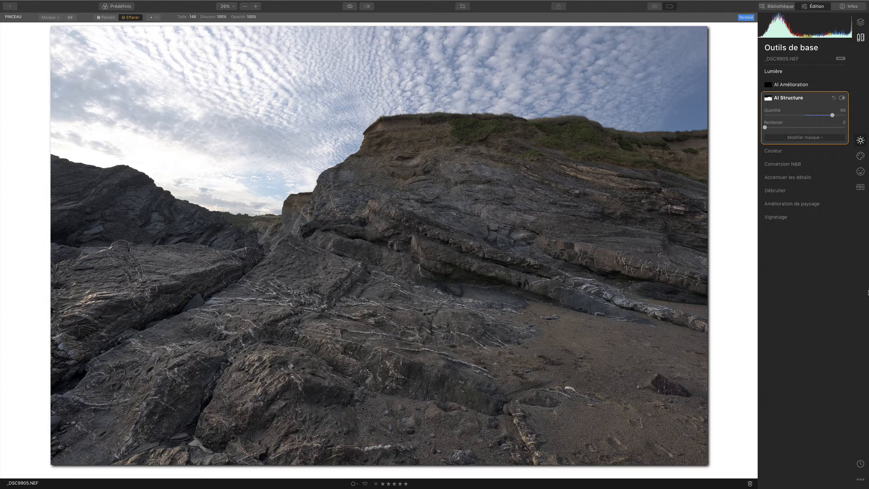
# - Clear the AI Structure mask and invert it so the filter covers the whole photo
pyautogui.rightClick(768, 98)
pyautogui.click(756, 117)
pyautogui.rightClick(768, 99)
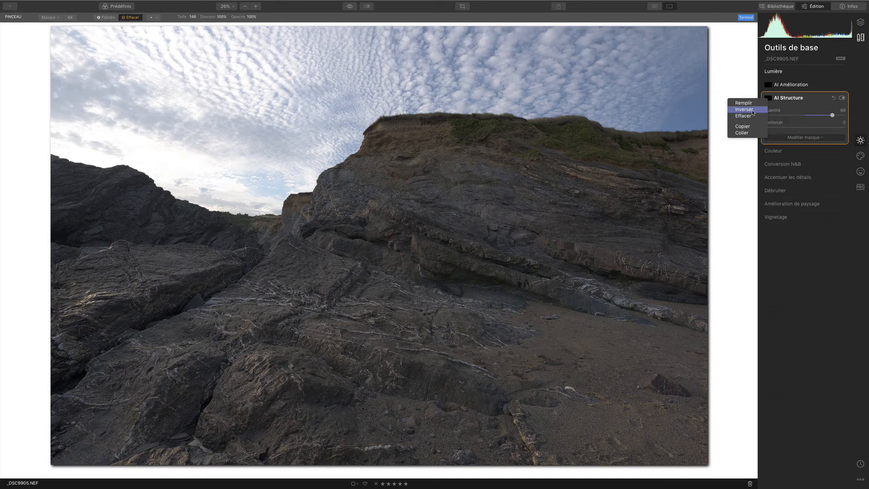
pyautogui.click(744, 110)
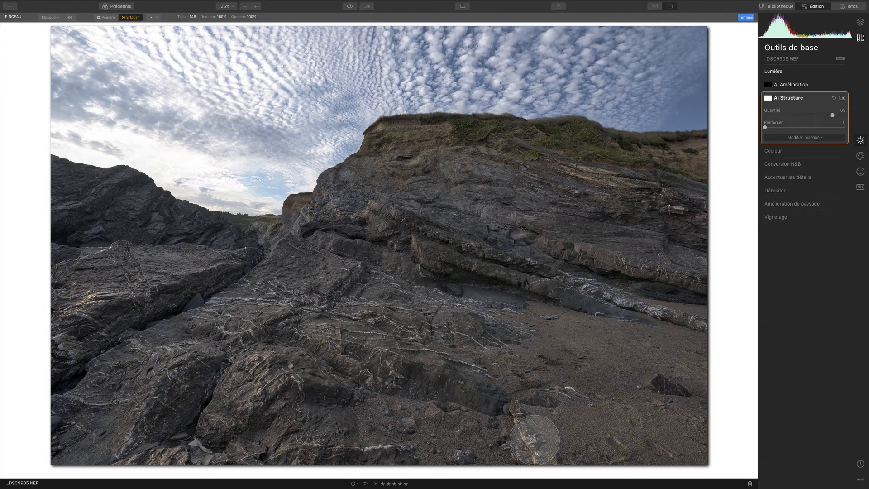
# - Show the presets, browse the Luminosity collection back to EddyK-HL00, view the gallery of Luminar collections, and leave mask brush editing
pyautogui.moveTo(320, 487)
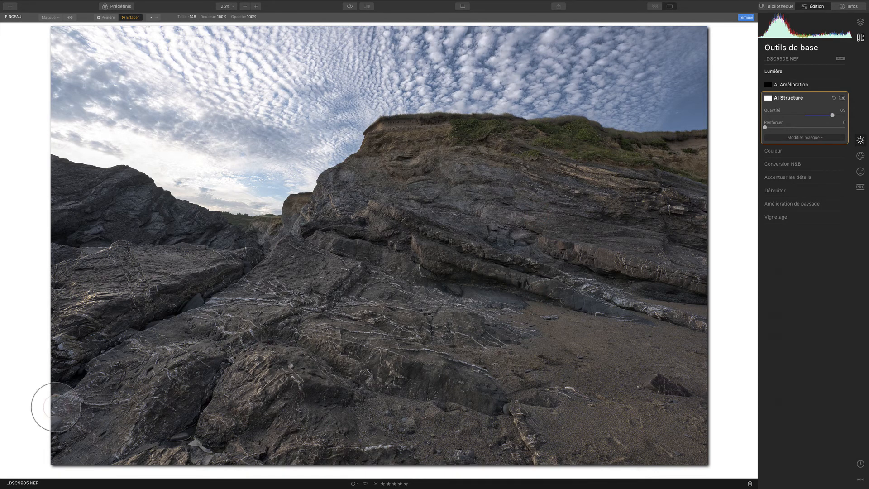
pyautogui.click(125, 9)
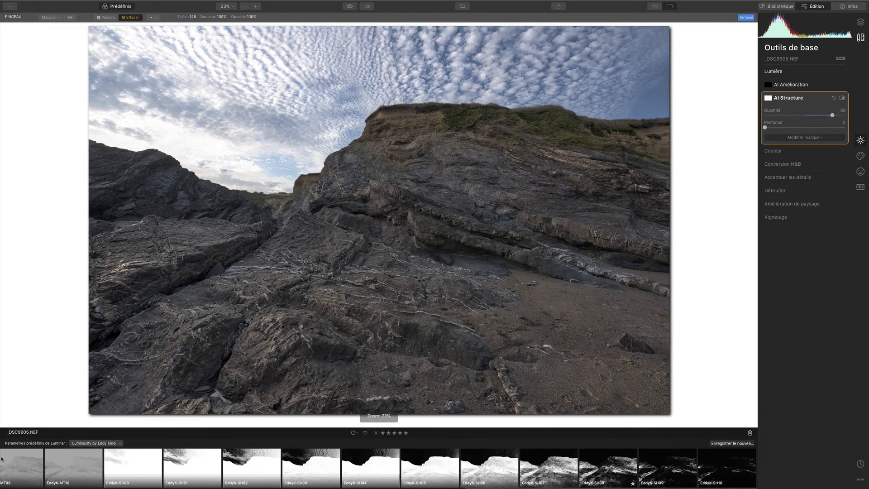
pyautogui.hscroll(-15, 575, 480)
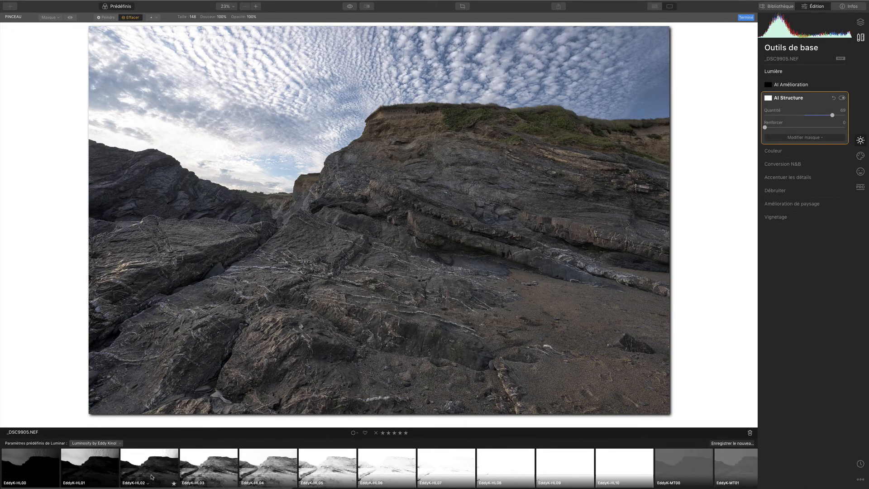
pyautogui.click(109, 444)
pyautogui.click(119, 444)
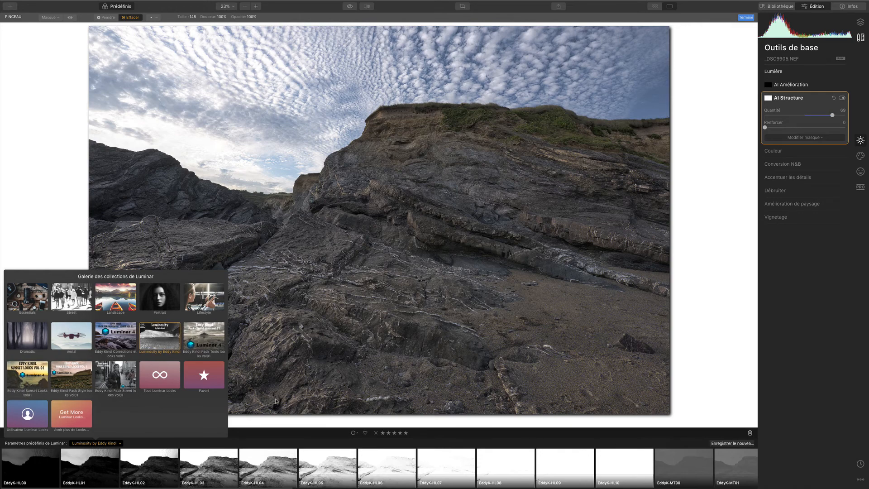
pyautogui.click(814, 332)
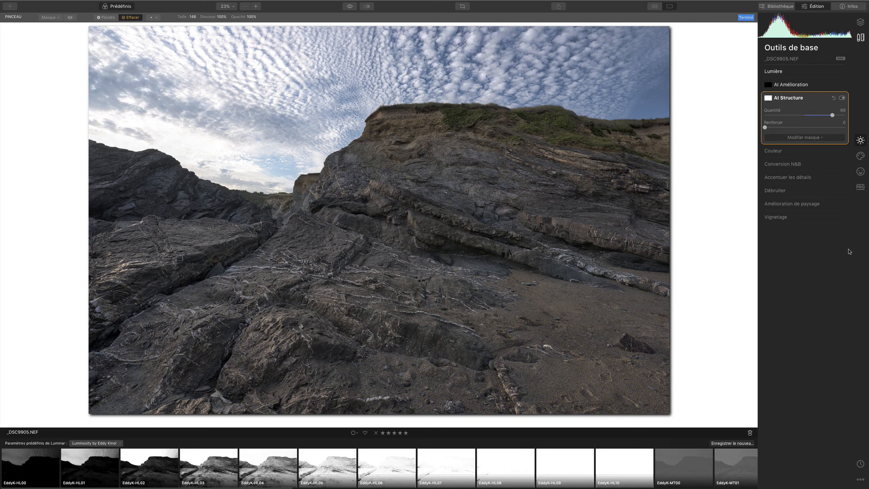
pyautogui.click(776, 151)
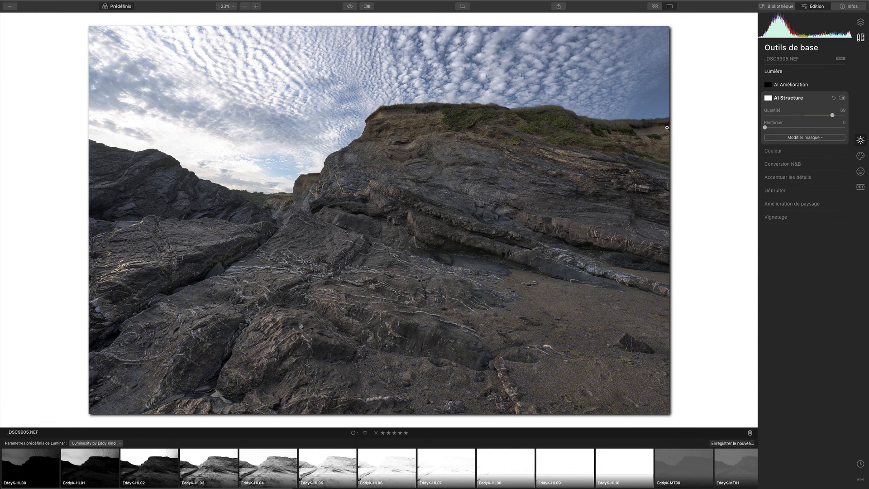